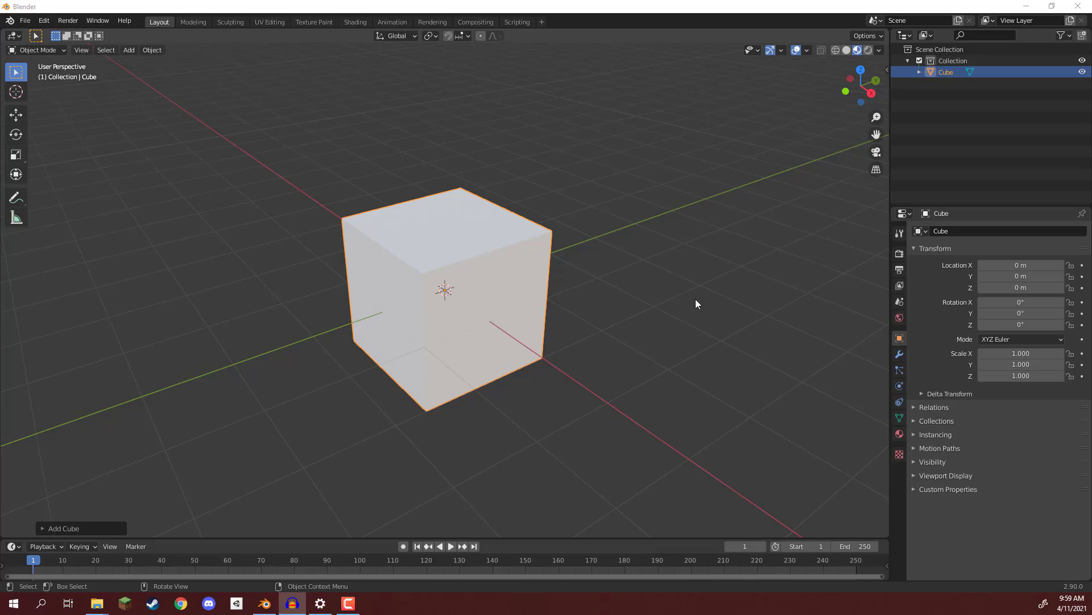
# Add a new material to the cube with an Image Texture driving its Base Color.
pyautogui.moveTo(535, 244); pyautogui.dragTo(475, 249, button='middle')
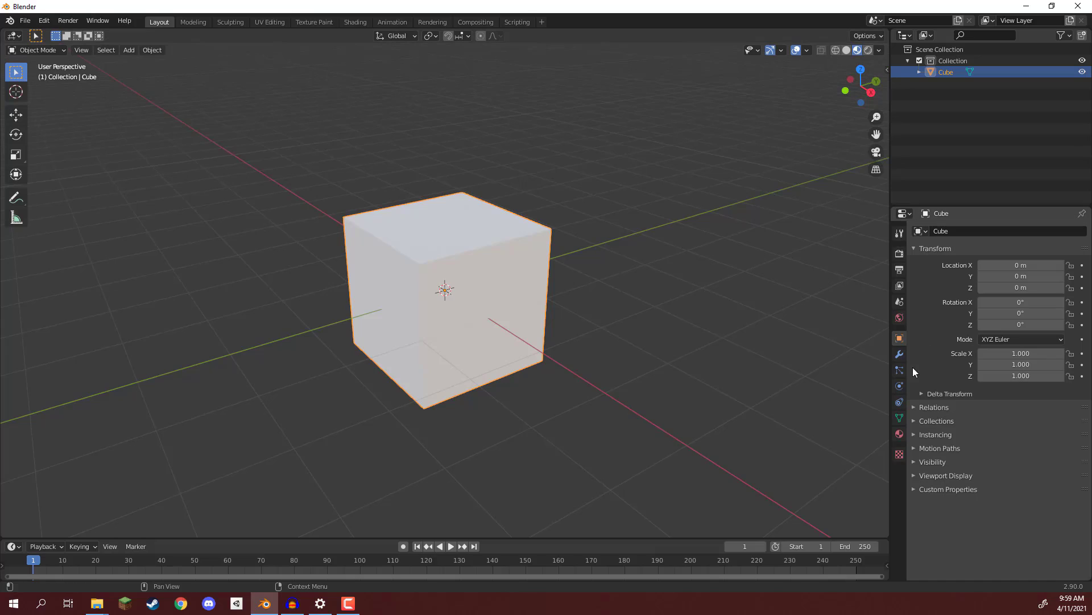
pyautogui.click(897, 435)
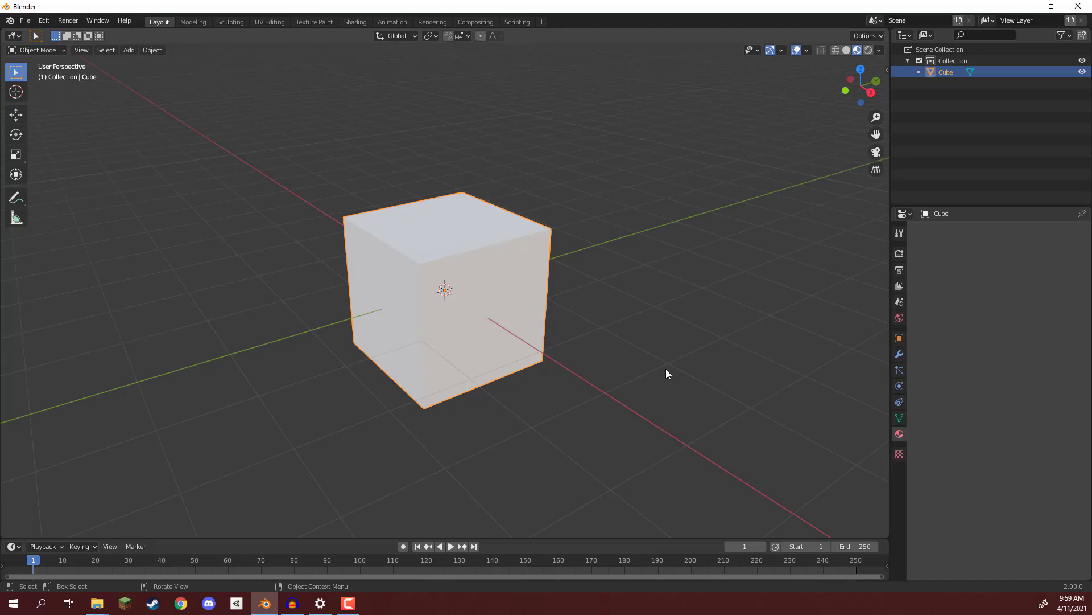
pyautogui.click(968, 279)
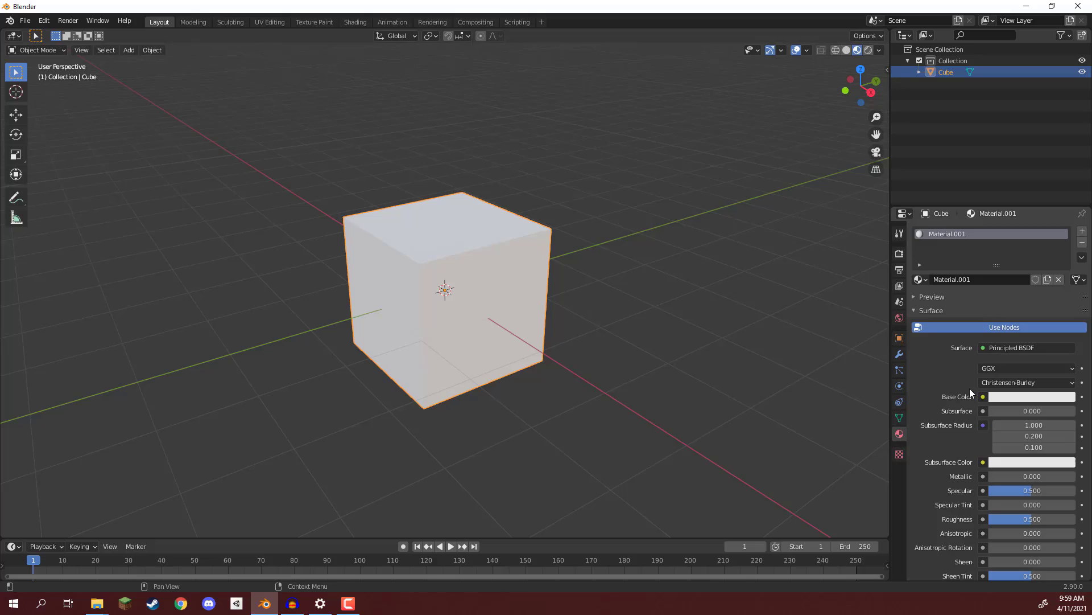
pyautogui.click(982, 397)
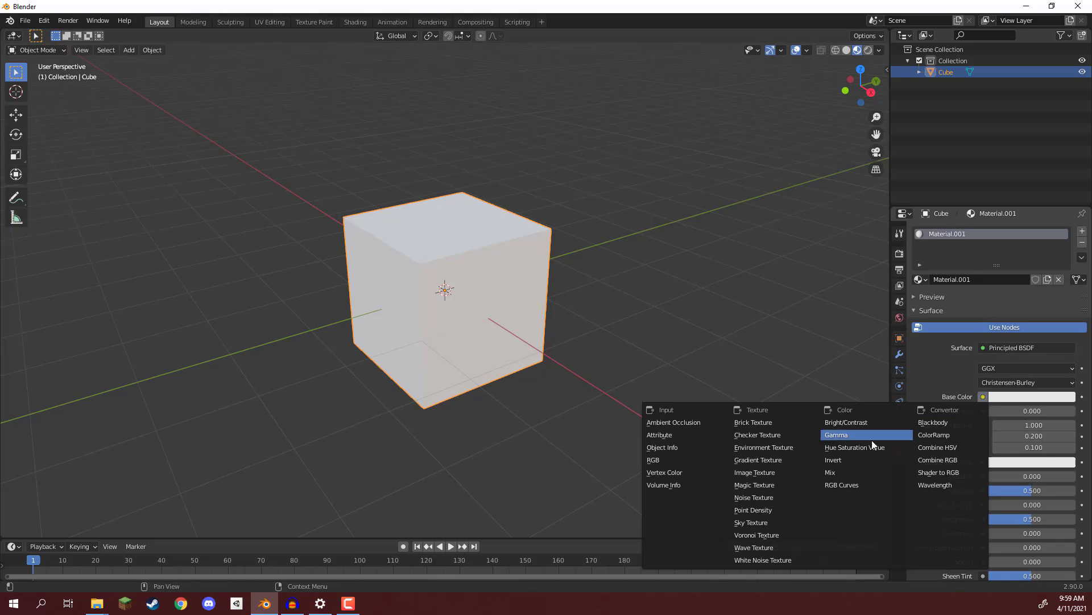
pyautogui.click(762, 473)
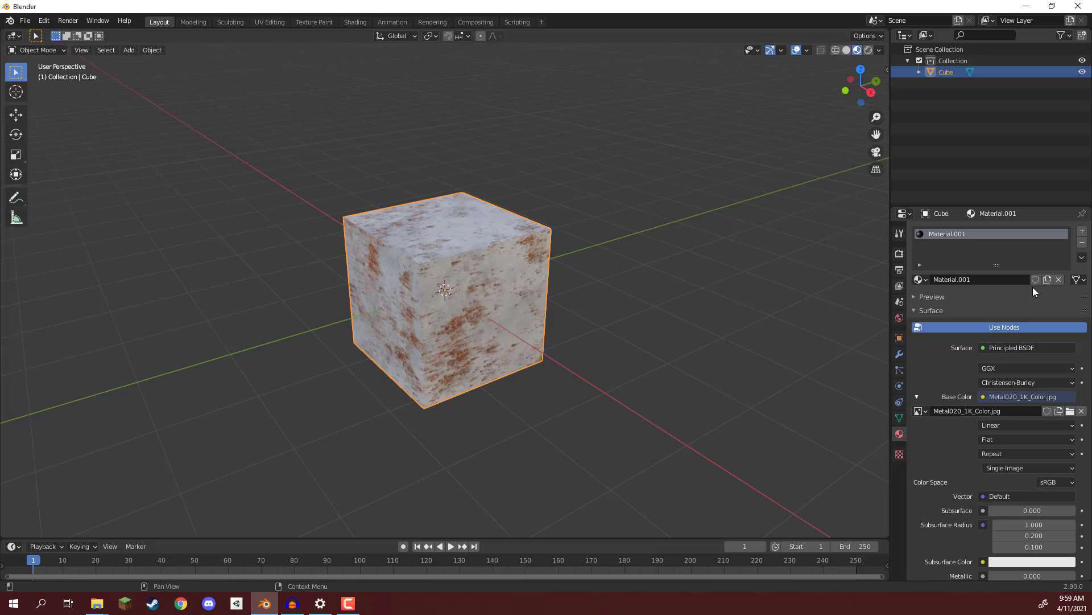
# Orbit and zoom the viewport to view the rust-textured cube front-on.
pyautogui.moveTo(461, 288); pyautogui.dragTo(435, 257, button='middle')
pyautogui.scroll(2, 435, 254)
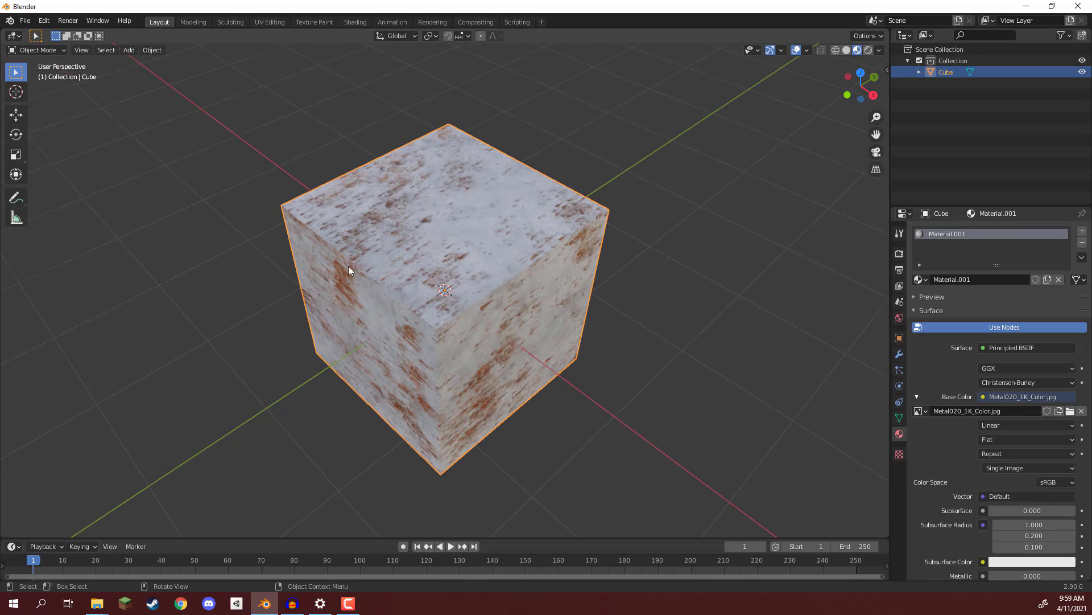
pyautogui.moveTo(348, 270); pyautogui.dragTo(502, 278, button='middle')
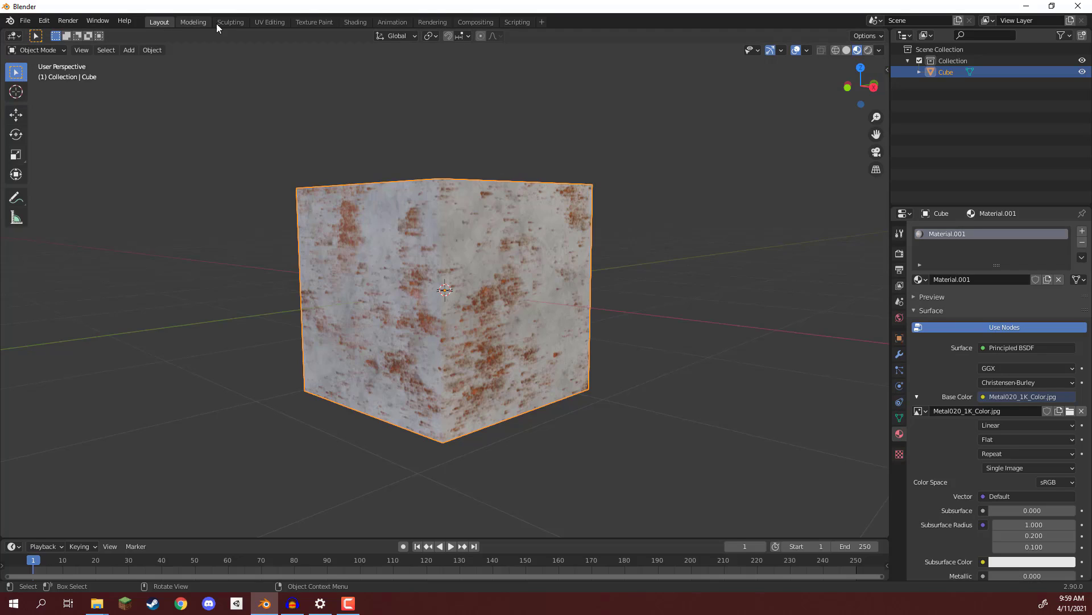
# Switch to the UV Editing workspace, fitting the whole rust texture and enlarging the cube.
pyautogui.click(265, 22)
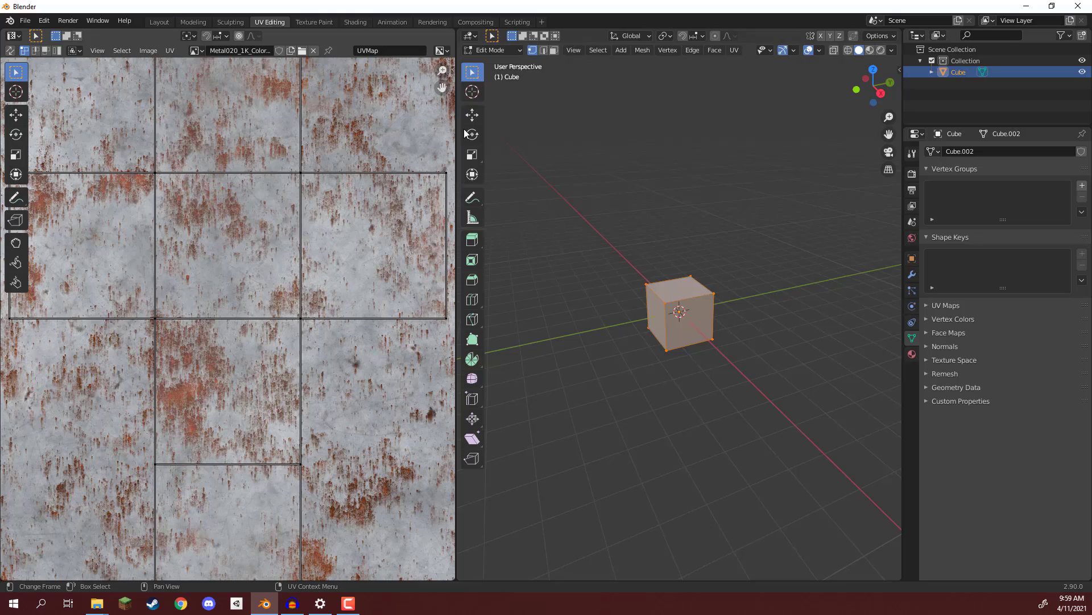
pyautogui.scroll(4, 611, 279)
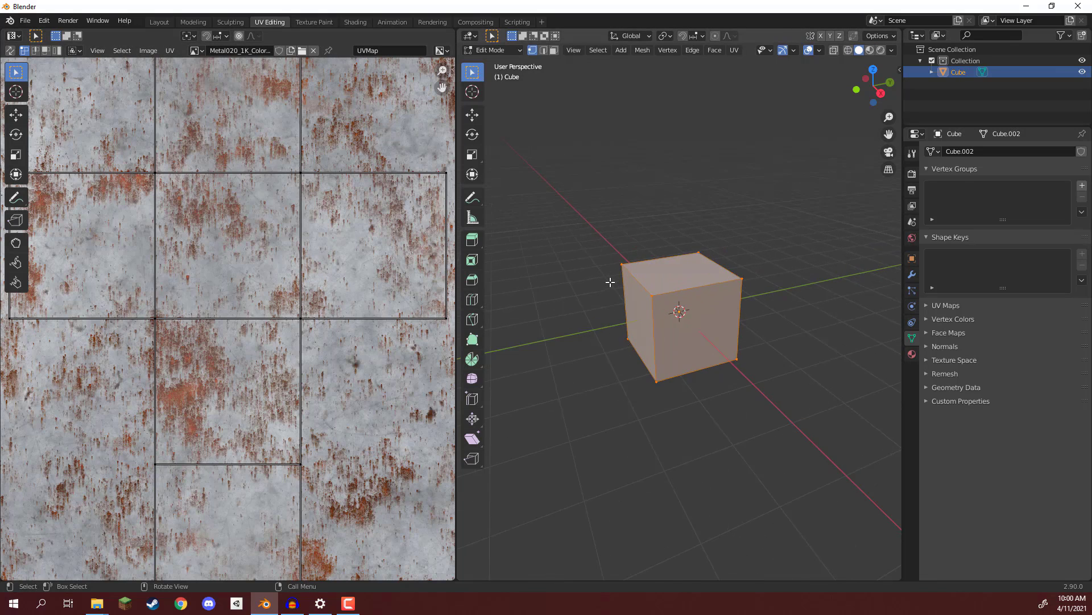
pyautogui.moveTo(609, 283); pyautogui.dragTo(601, 200, button='middle')
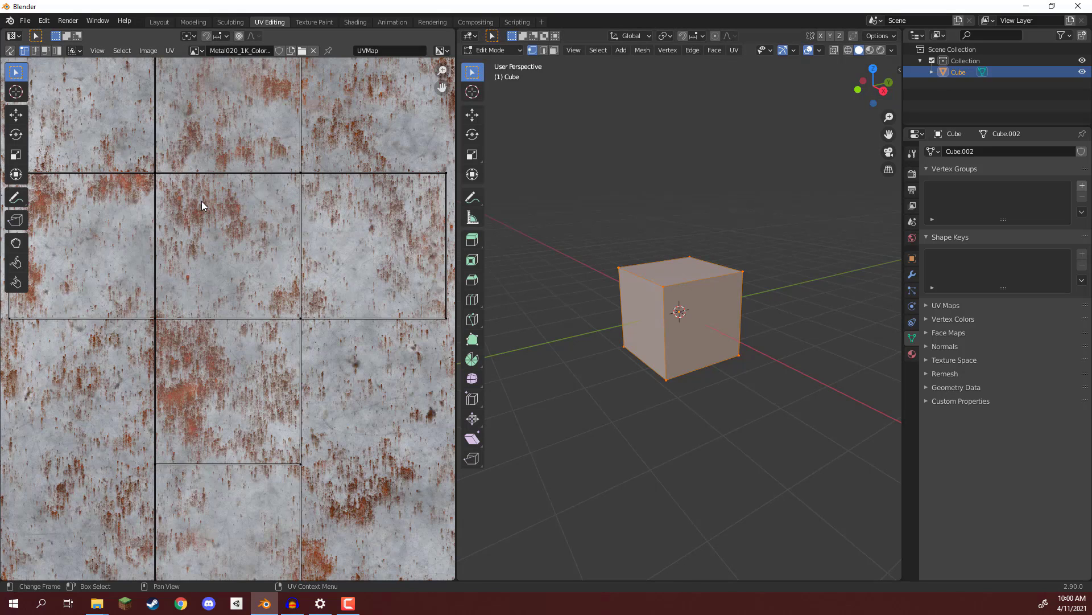
pyautogui.scroll(-3, 202, 204)
pyautogui.moveTo(203, 256); pyautogui.dragTo(202, 249, button='middle')
pyautogui.scroll(1, 194, 252)
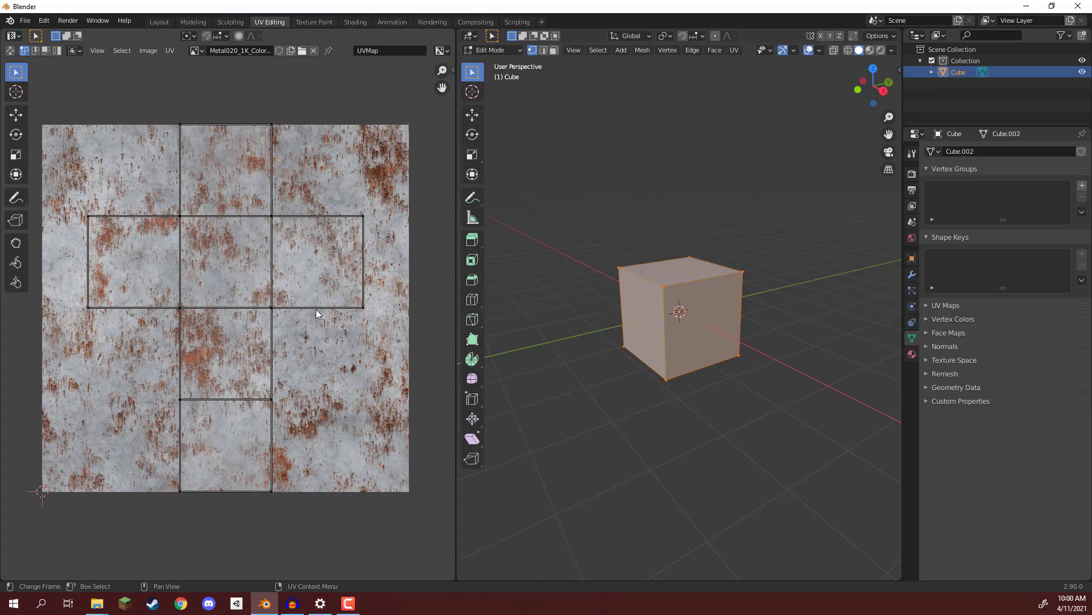
pyautogui.moveTo(316, 309); pyautogui.dragTo(311, 314, button='middle')
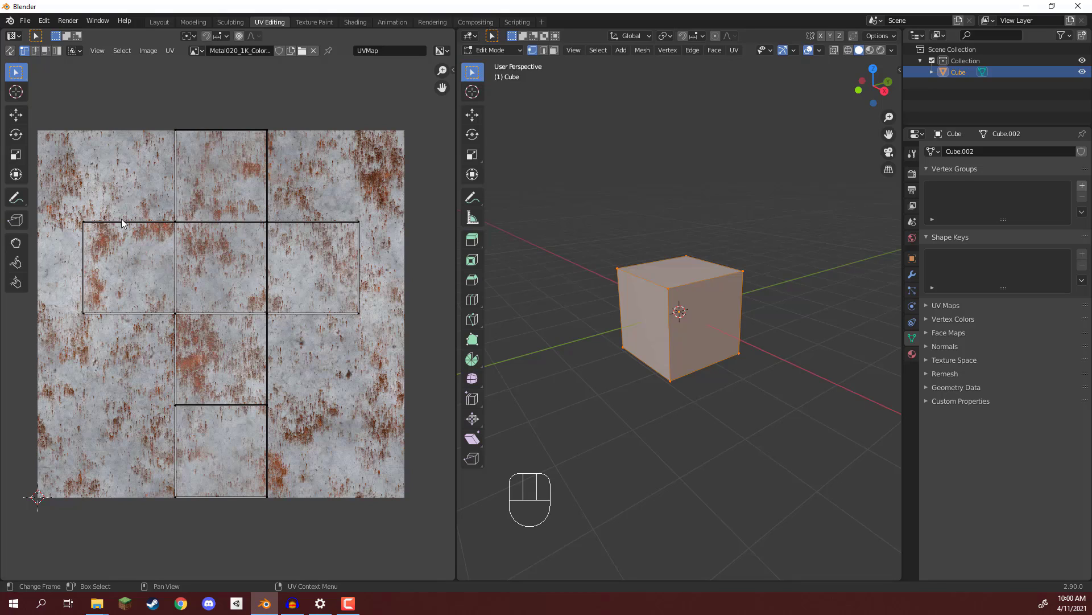
pyautogui.scroll(3, 580, 248)
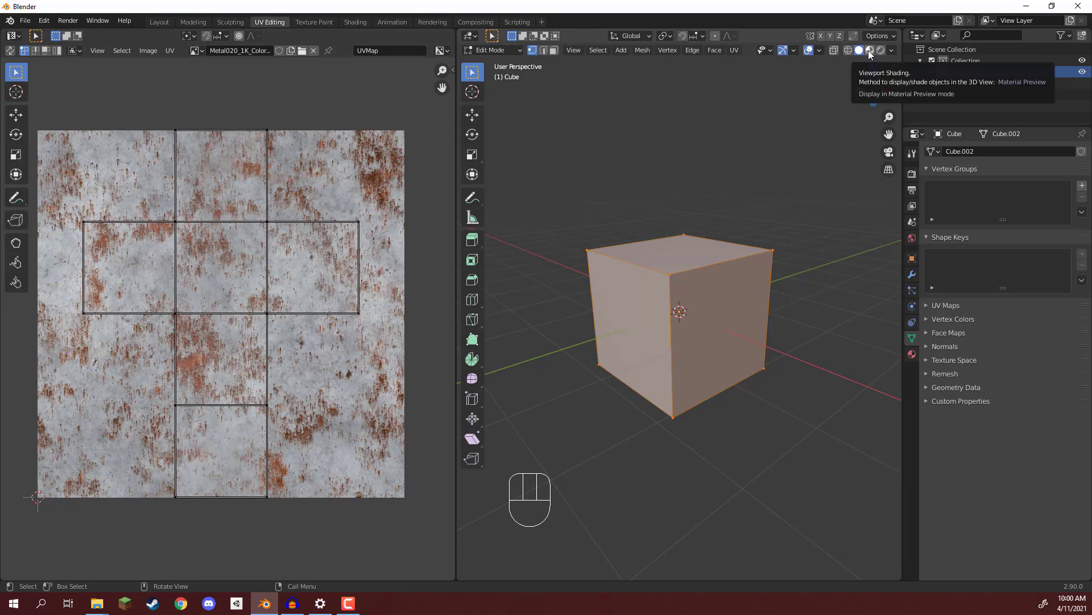
# Switch the 3D viewport to Material Preview shading and zoom in on the rusty cube.
pyautogui.click(869, 50)
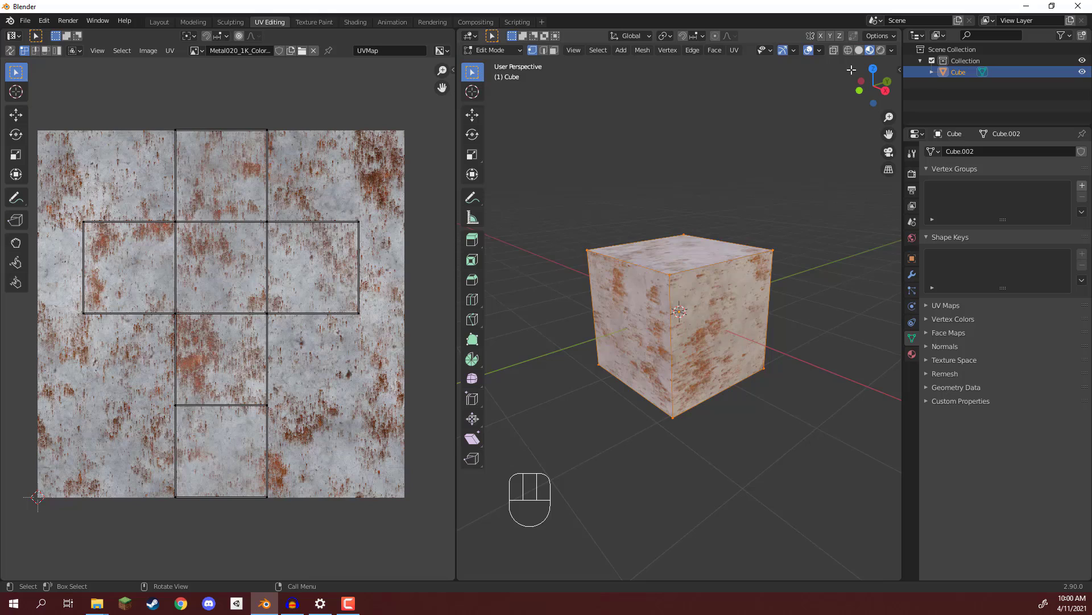
pyautogui.scroll(2, 626, 227)
pyautogui.moveTo(626, 228); pyautogui.dragTo(558, 184, button='middle')
# In Face select mode, pick individual cube faces to inspect their UVs, then select all faces.
pyautogui.click(558, 184)
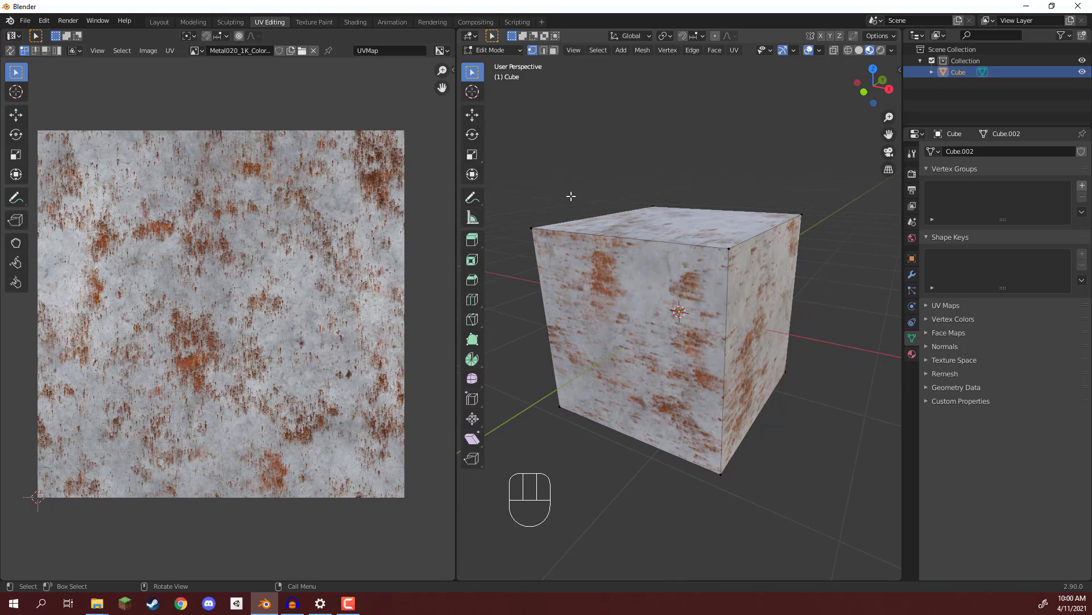
pyautogui.click(554, 50)
pyautogui.click(671, 234)
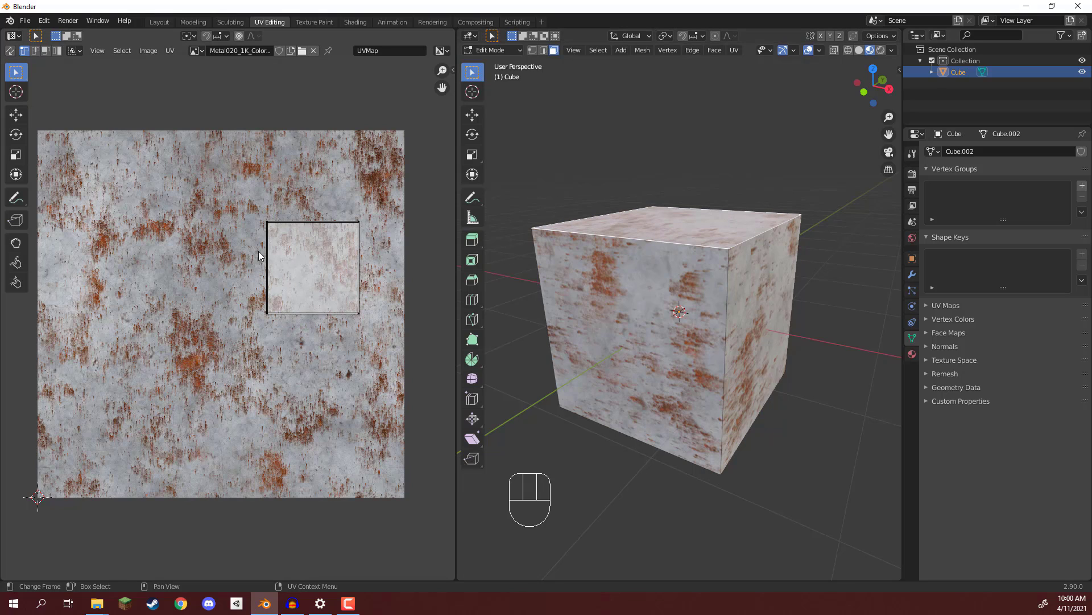
pyautogui.click(743, 325)
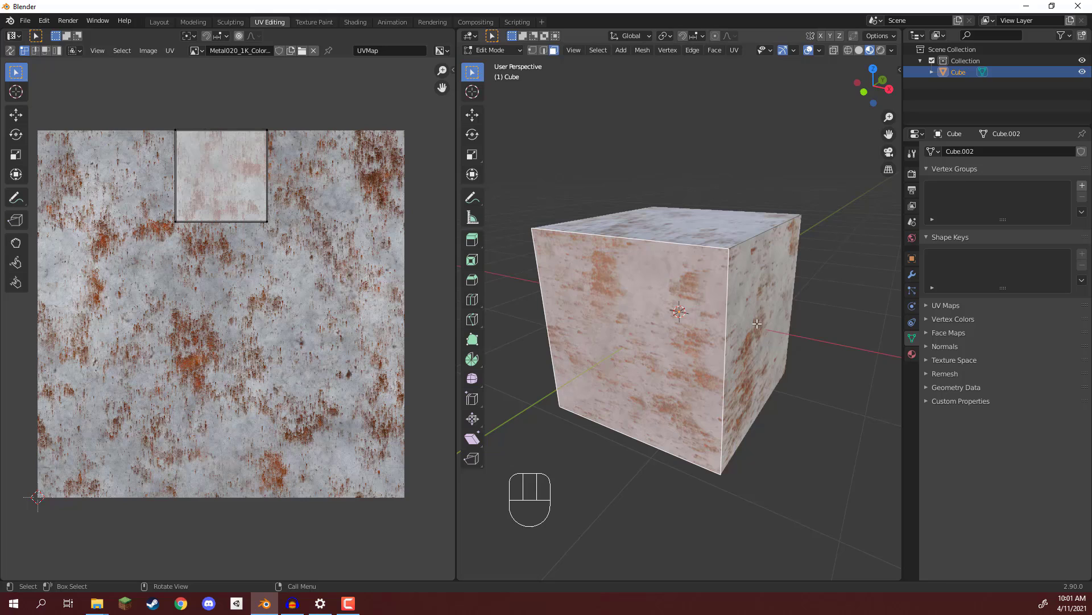
pyautogui.click(753, 273)
pyautogui.click(701, 235)
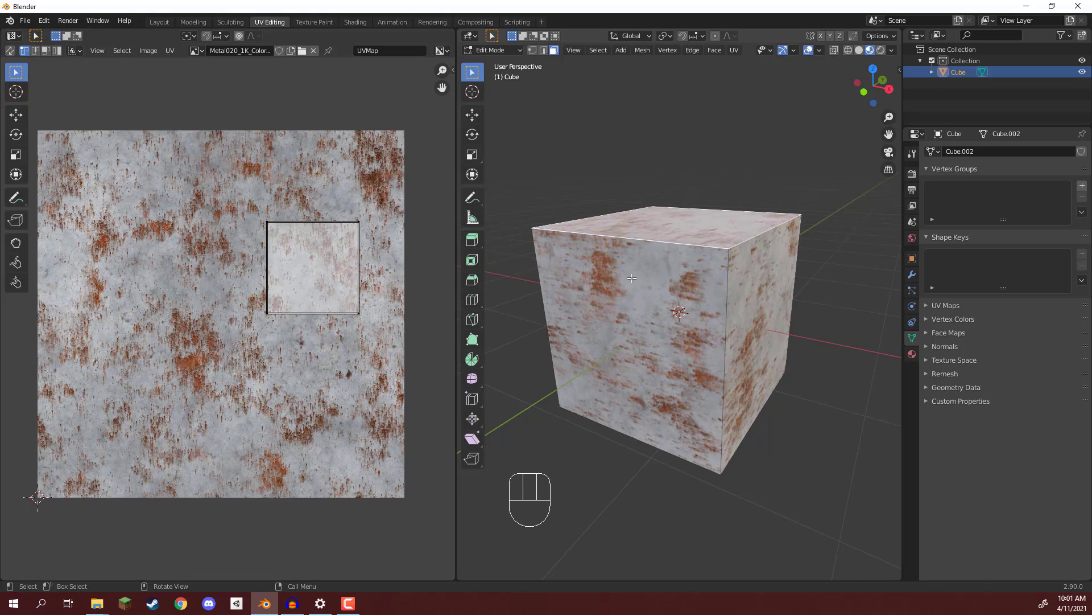
pyautogui.click(649, 275)
pyautogui.press('a')
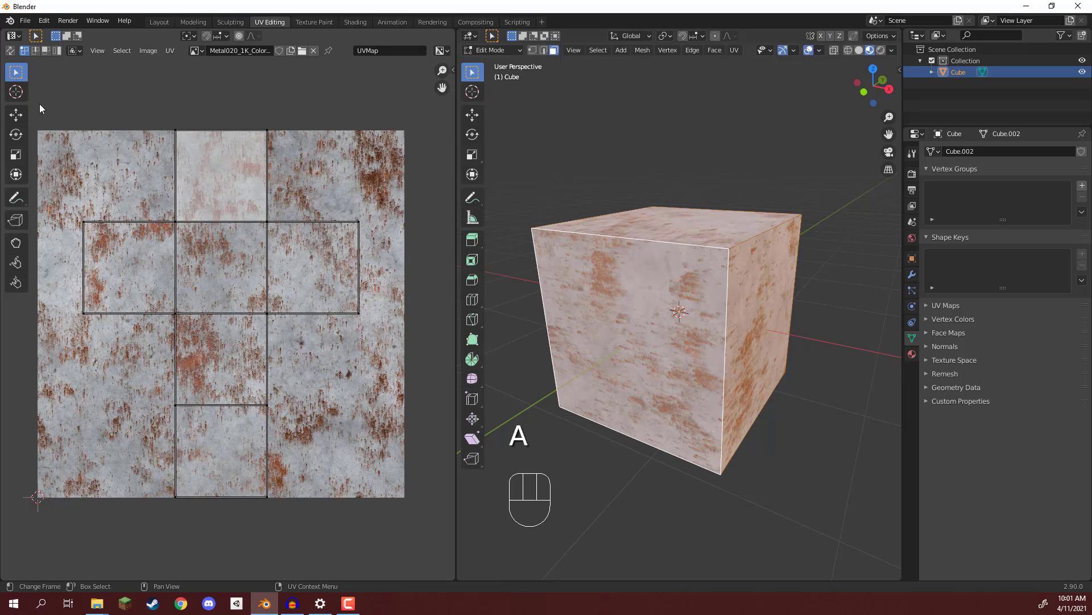
# Switch UV selection to Face mode, trial-move the right UV face, then undo the move.
pyautogui.click(45, 50)
pyautogui.click(201, 287)
pyautogui.click(124, 265)
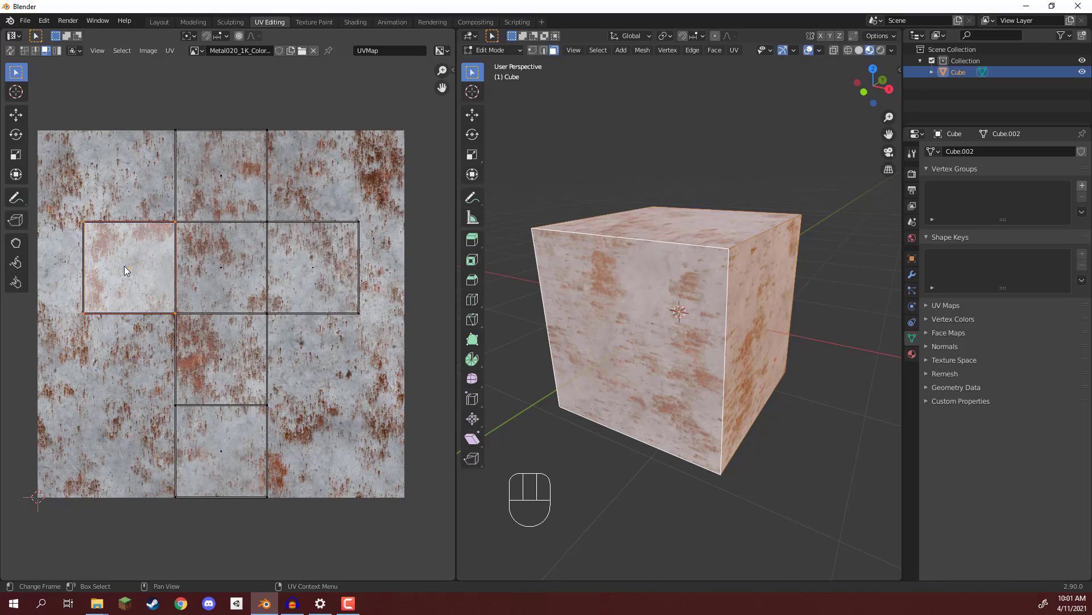
pyautogui.click(312, 263)
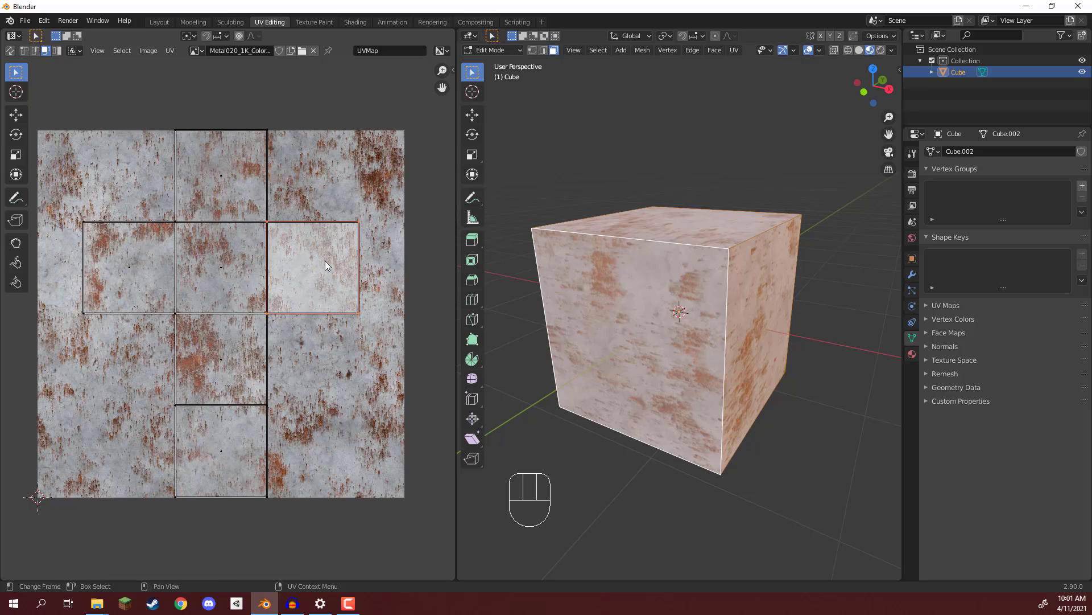
pyautogui.press('g')
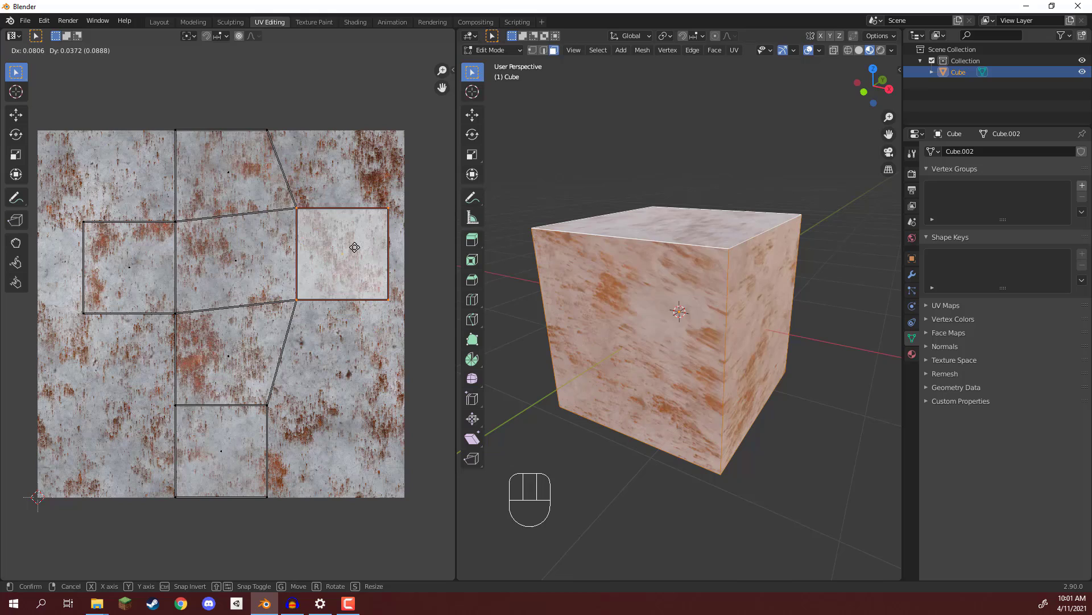
pyautogui.click(334, 235)
pyautogui.hotkey('ctrl', 'z')
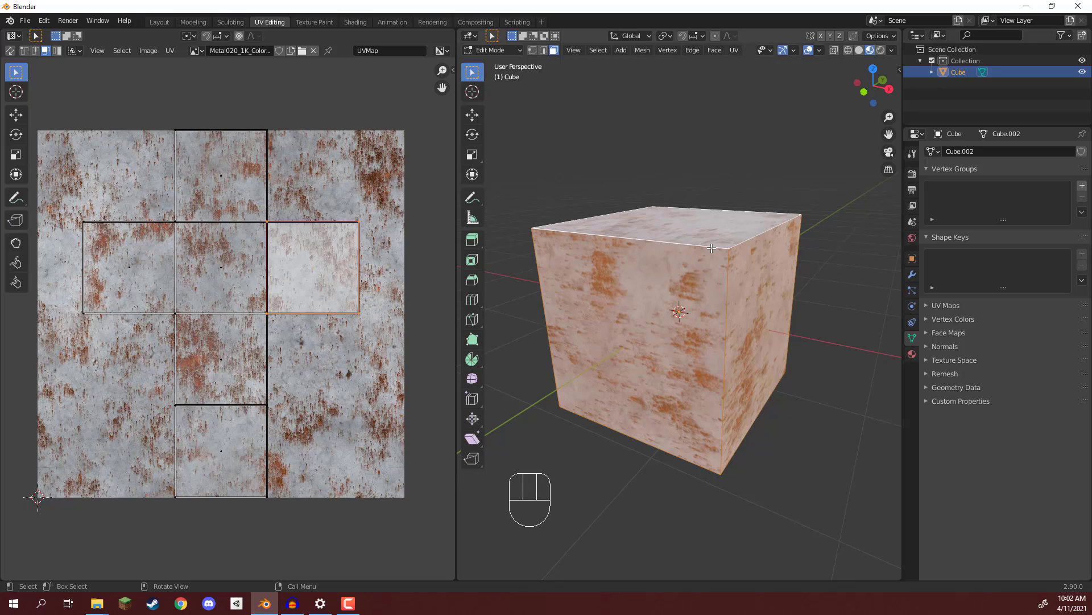
pyautogui.hotkey('alt', 'a')
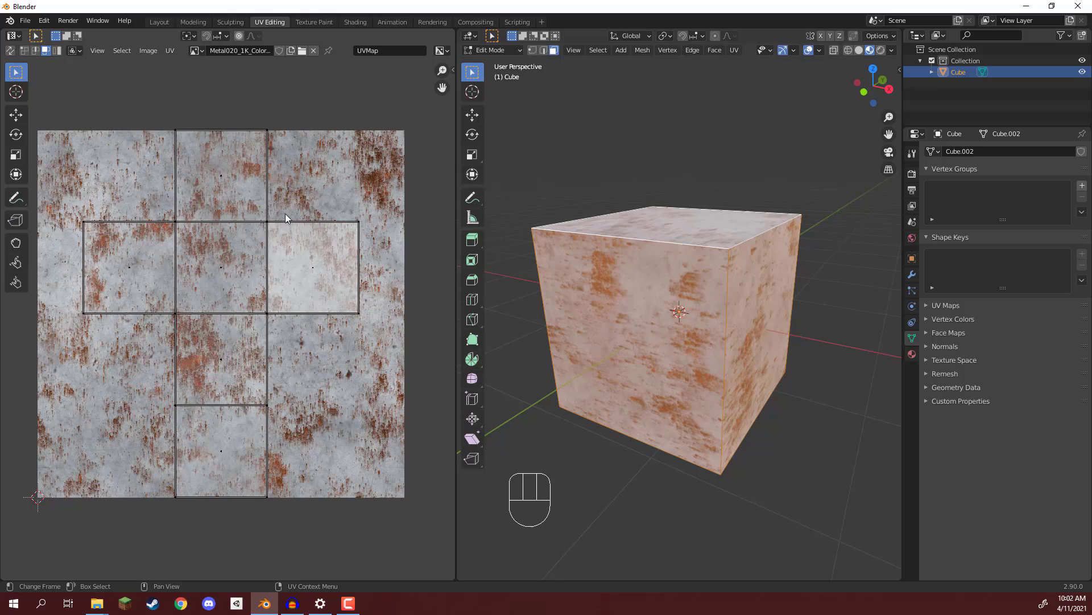
pyautogui.click(206, 258)
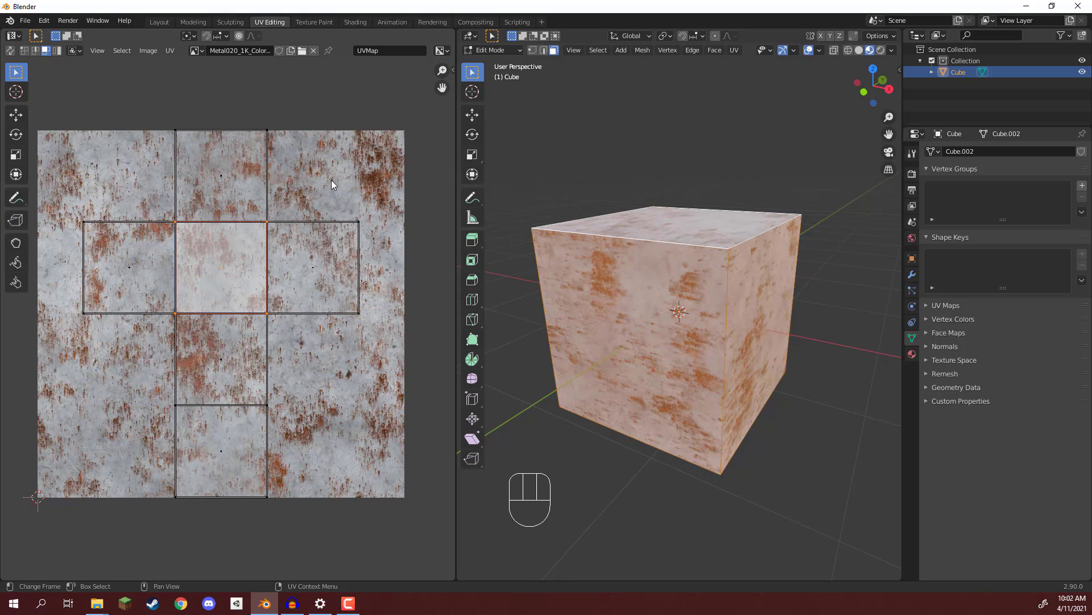
pyautogui.press('s')
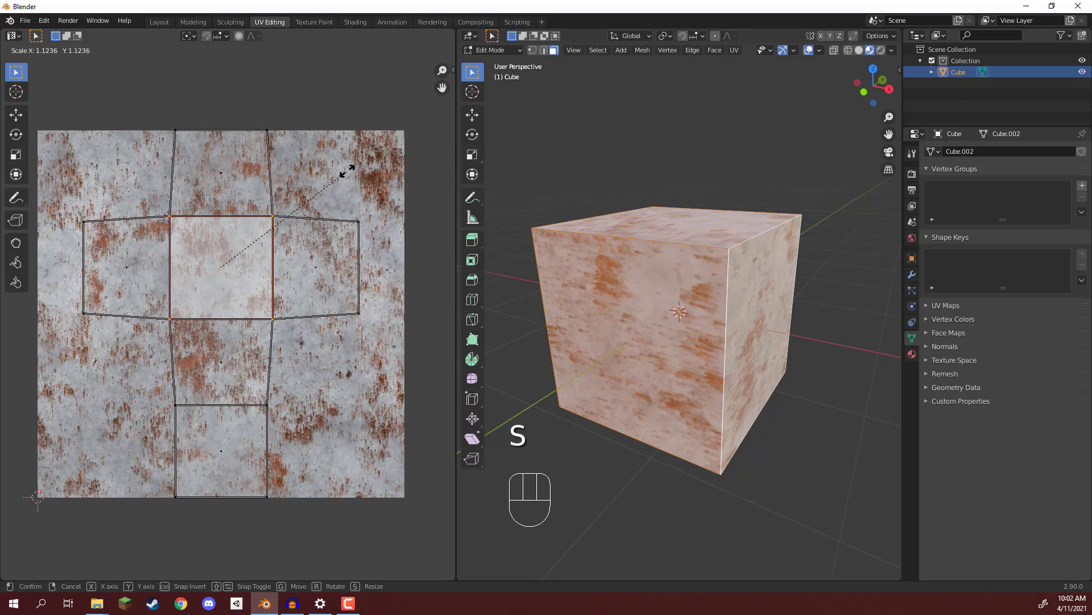
pyautogui.click(425, 156)
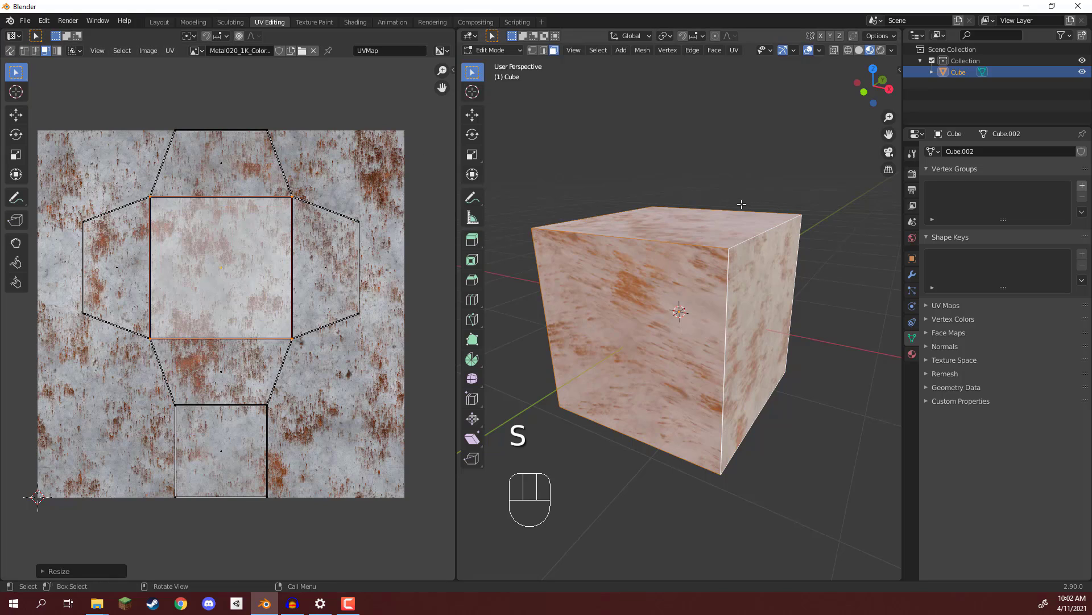
pyautogui.hotkey('ctrl', 'z')
pyautogui.moveTo(734, 207); pyautogui.dragTo(316, 244, button='middle')
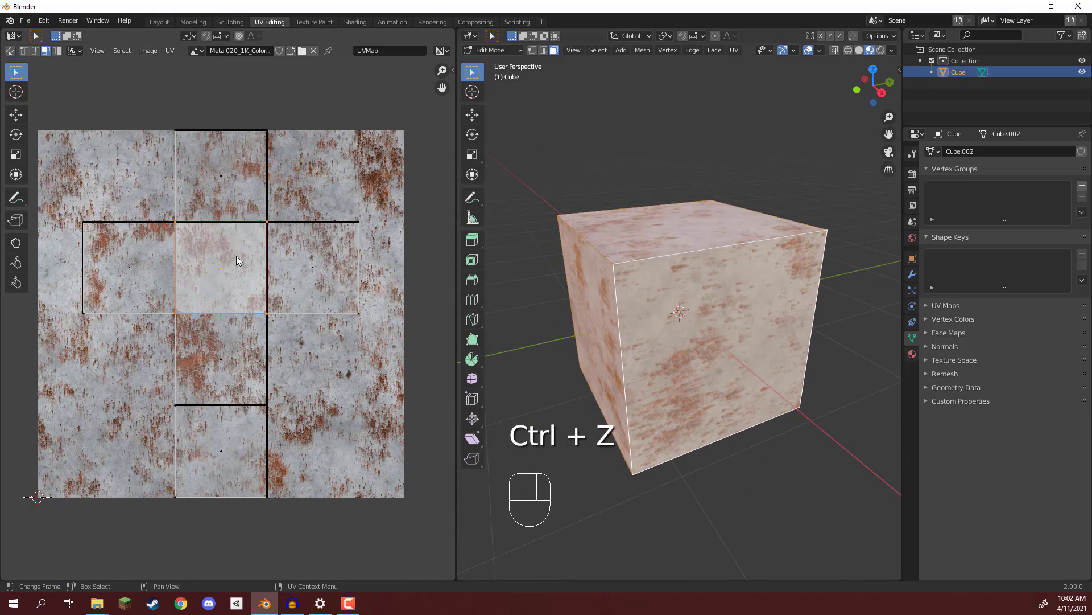
pyautogui.moveTo(671, 279)
pyautogui.mouseDown(button='middle')
pyautogui.moveTo(684, 281)
pyautogui.moveTo(672, 285)
pyautogui.mouseUp(button='middle')
pyautogui.press('s')
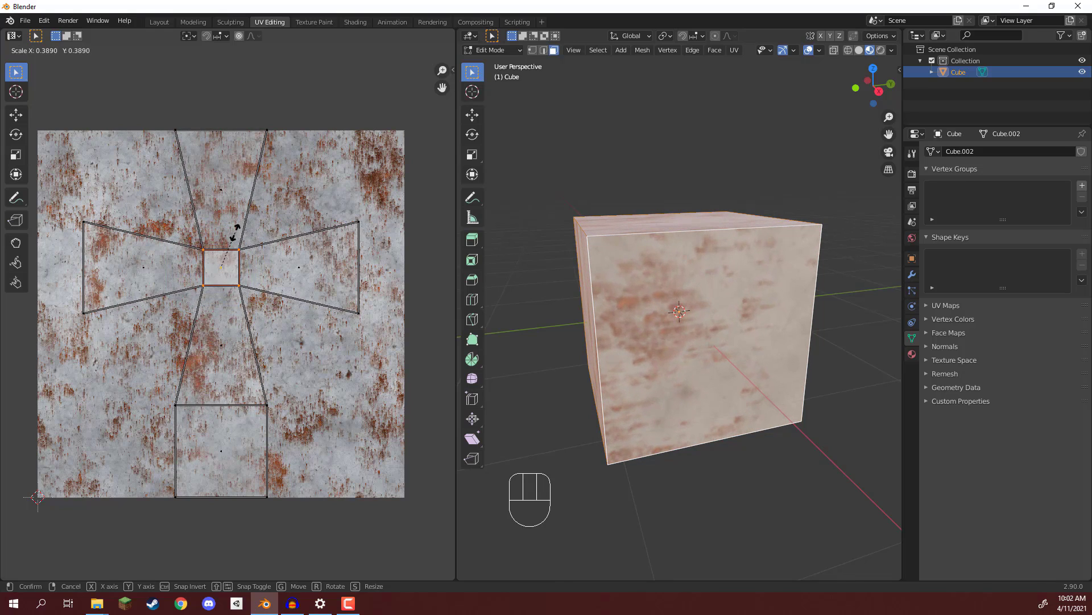
pyautogui.rightClick(237, 231)
pyautogui.click(333, 186)
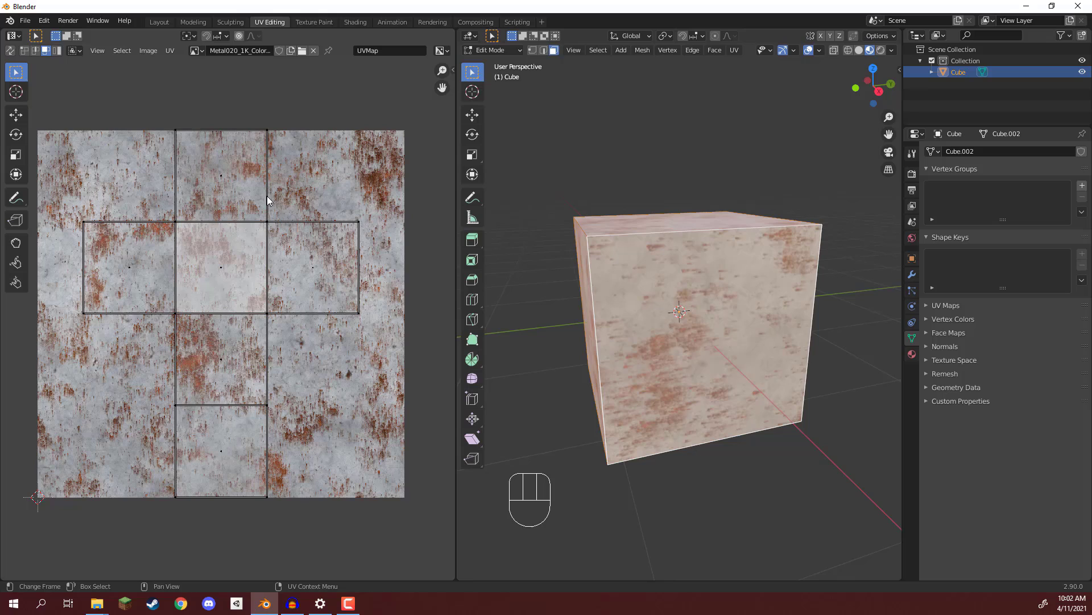
pyautogui.press('a')
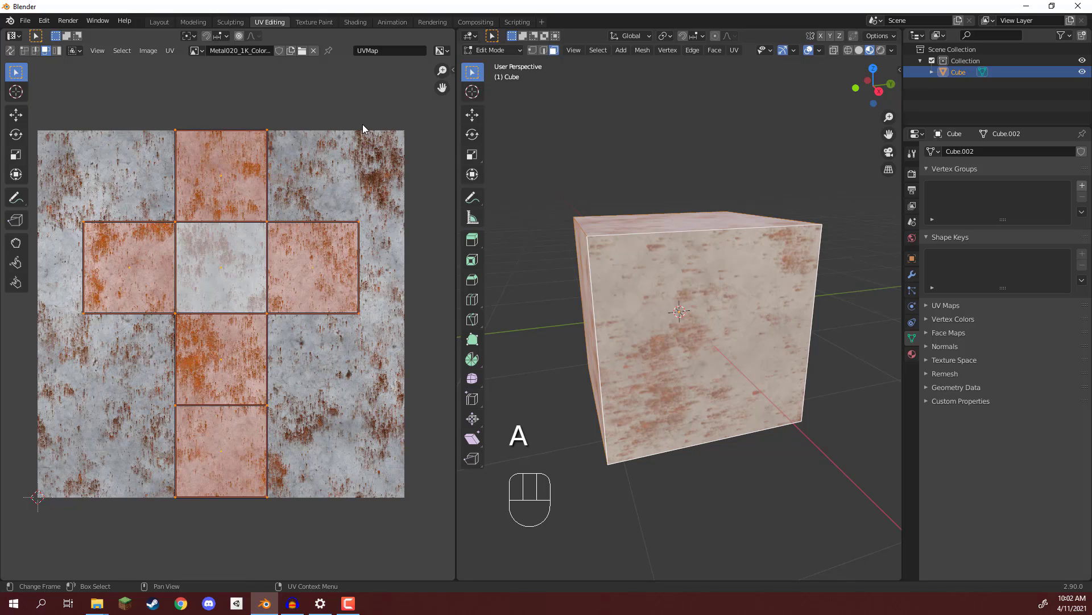
pyautogui.press('r')
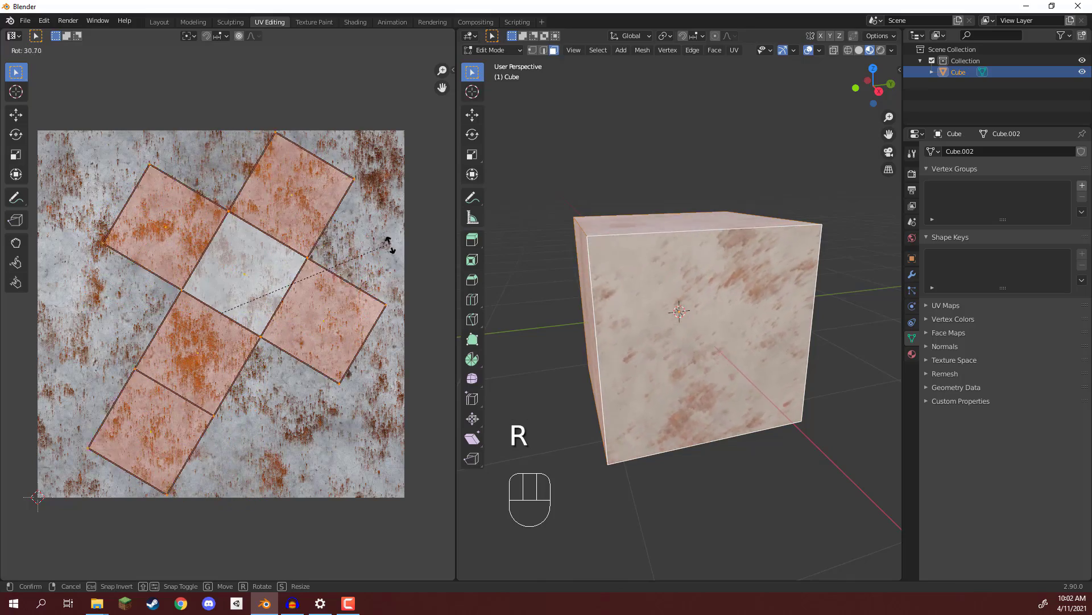
pyautogui.click(446, 325)
pyautogui.moveTo(569, 296); pyautogui.dragTo(699, 271, button='middle')
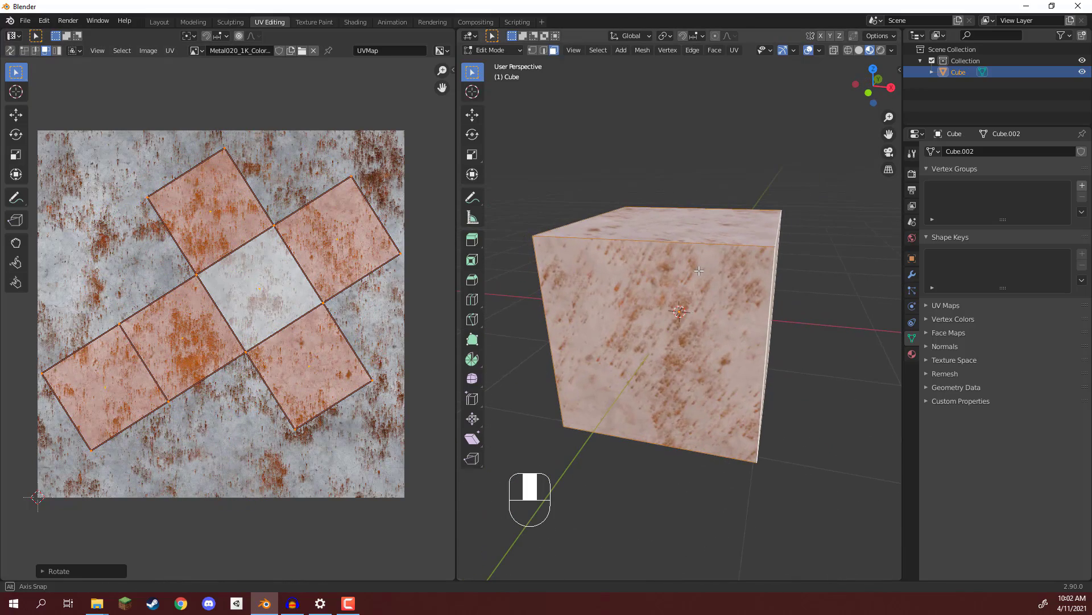
pyautogui.hotkey('ctrl', 'z')
pyautogui.press('r')
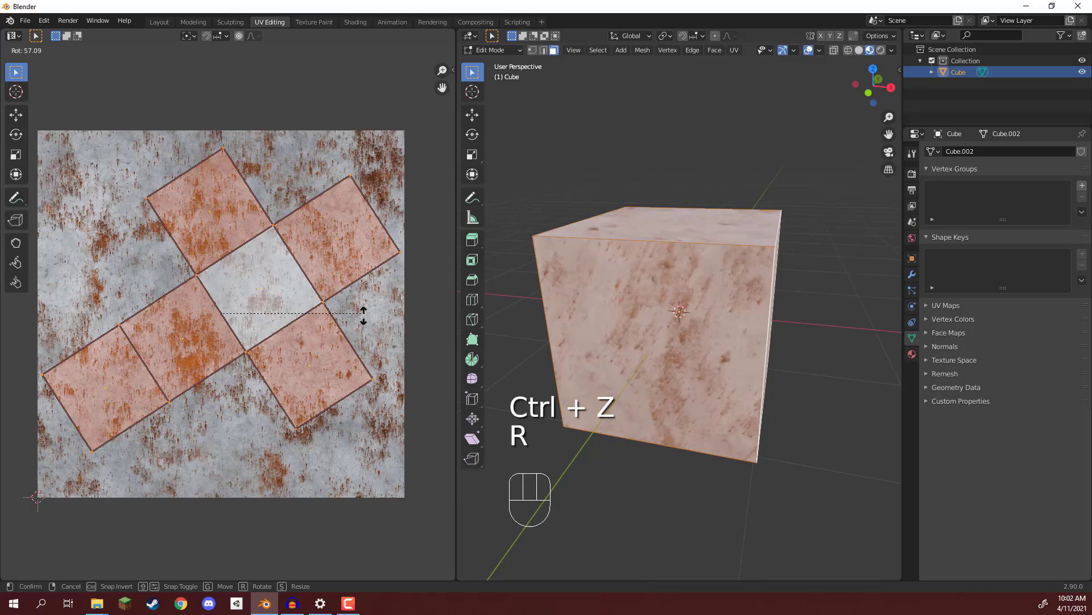
pyautogui.click(206, 375)
pyautogui.hotkey('ctrl', 'z')
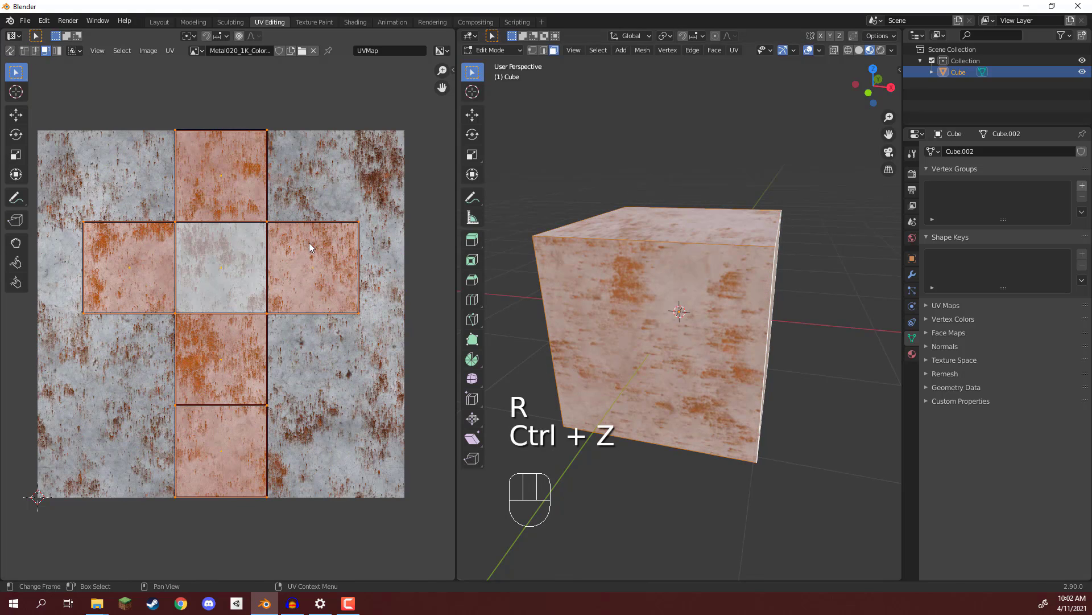
pyautogui.click(326, 180)
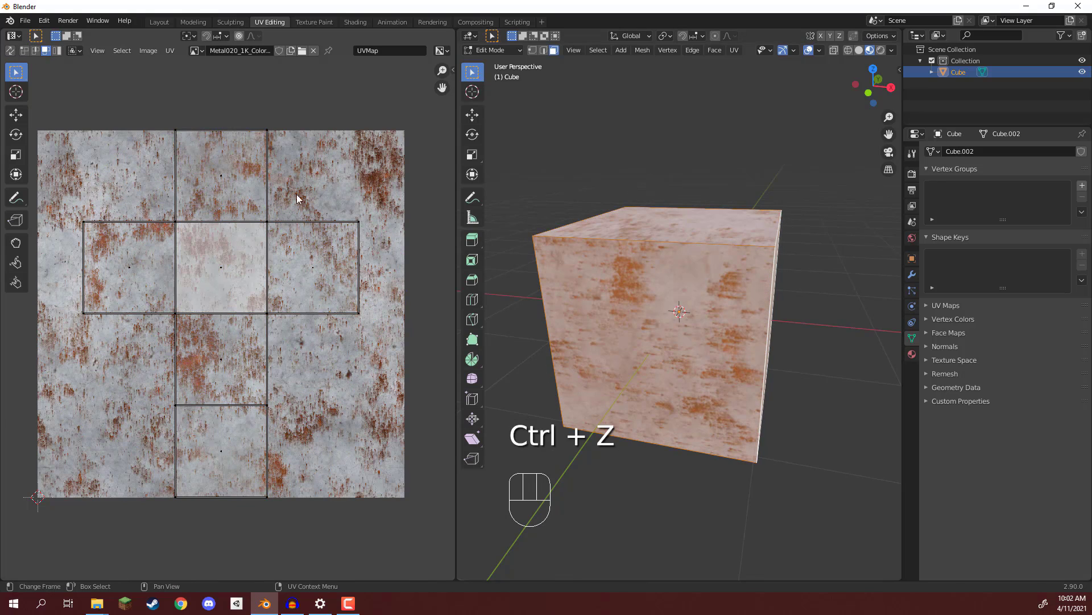
pyautogui.click(207, 181)
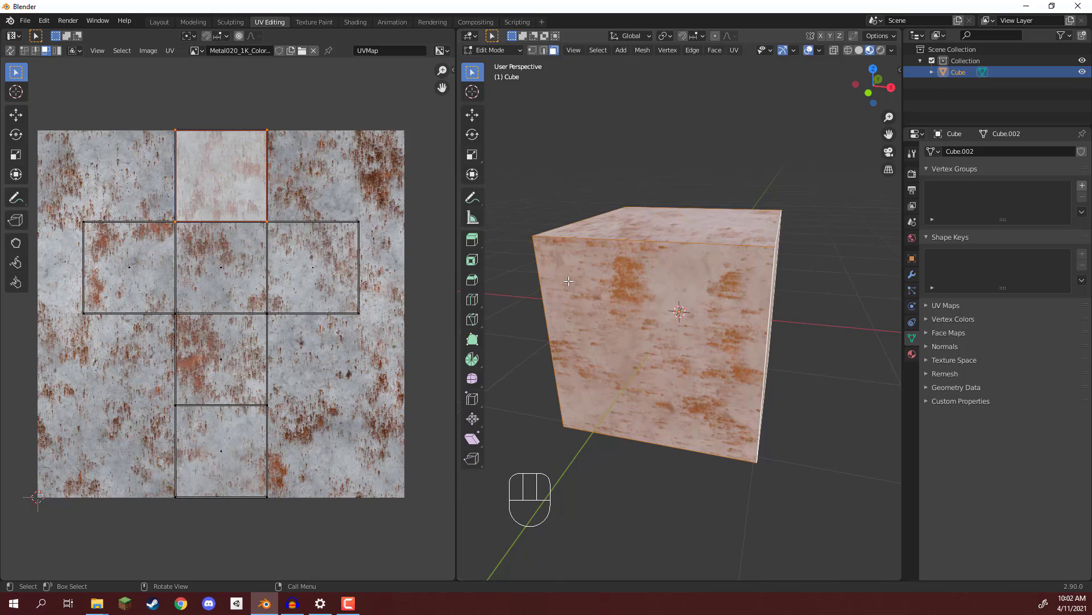
pyautogui.click(127, 254)
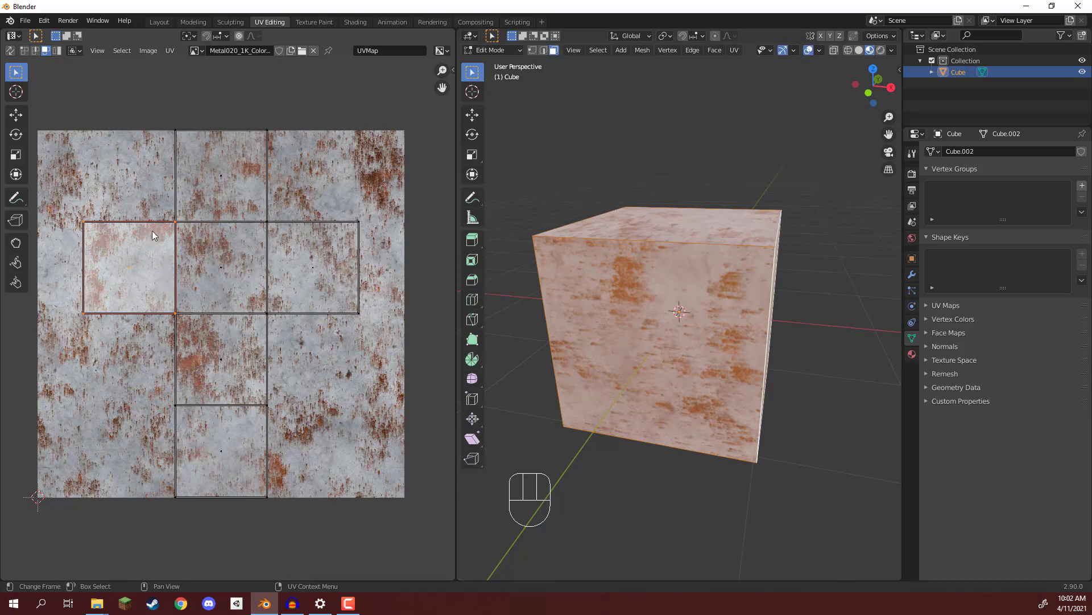
pyautogui.click(214, 186)
pyautogui.click(251, 264)
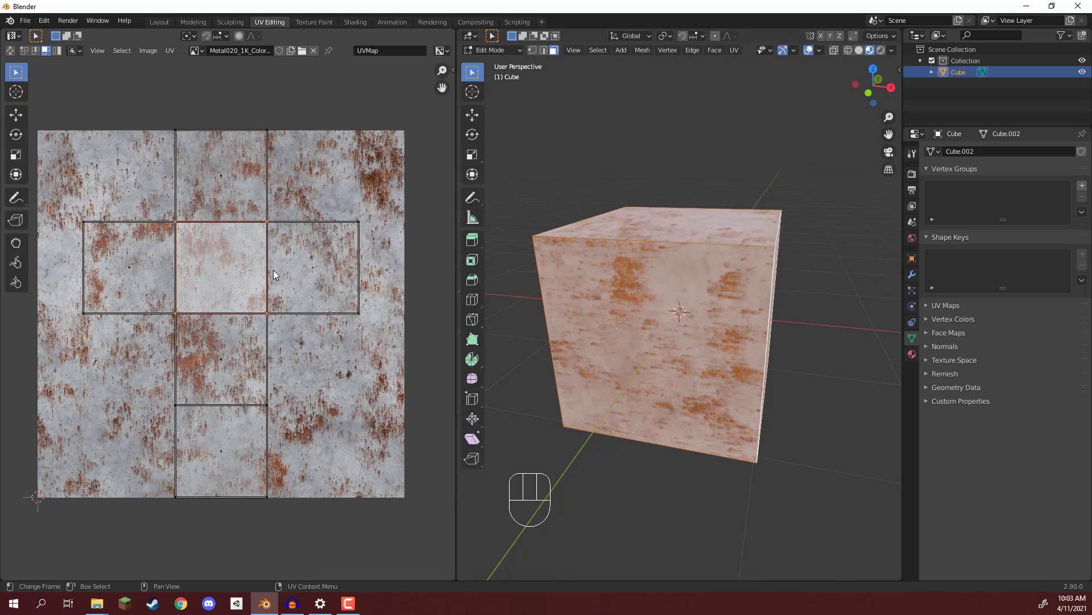
pyautogui.click(309, 265)
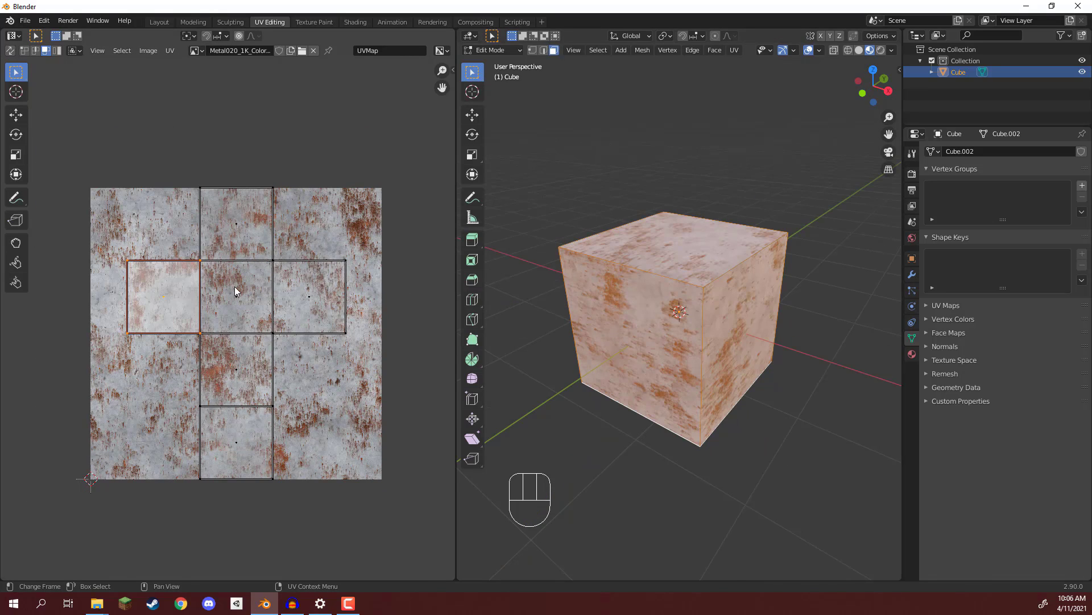
pyautogui.click(299, 296)
pyautogui.scroll(2, 299, 259)
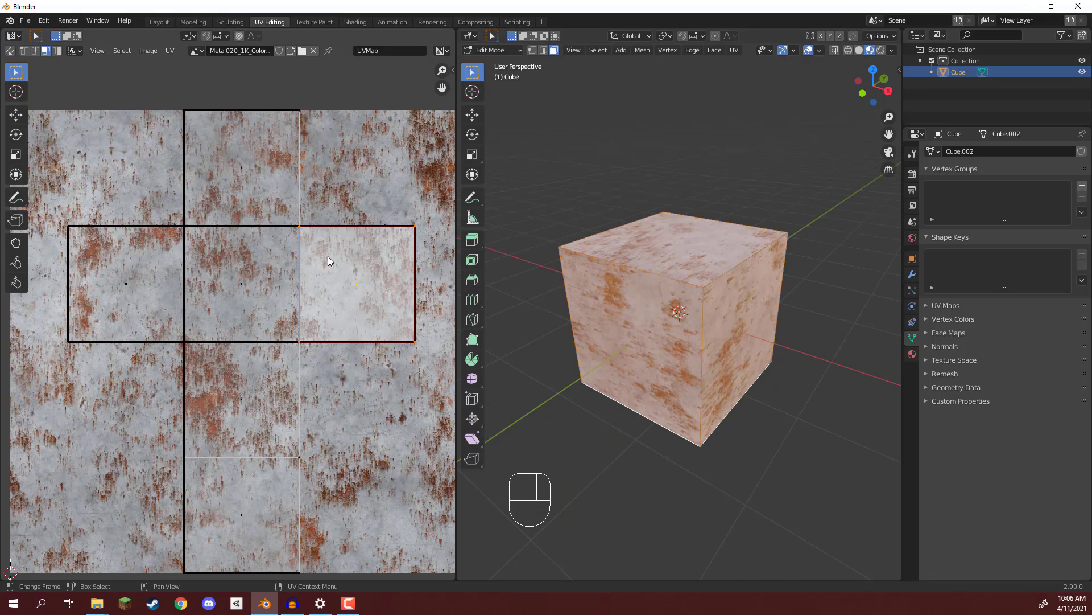
pyautogui.keyDown('shift'); pyautogui.moveTo(342, 271); pyautogui.dragTo(282, 247, button='middle'); pyautogui.keyUp('shift')
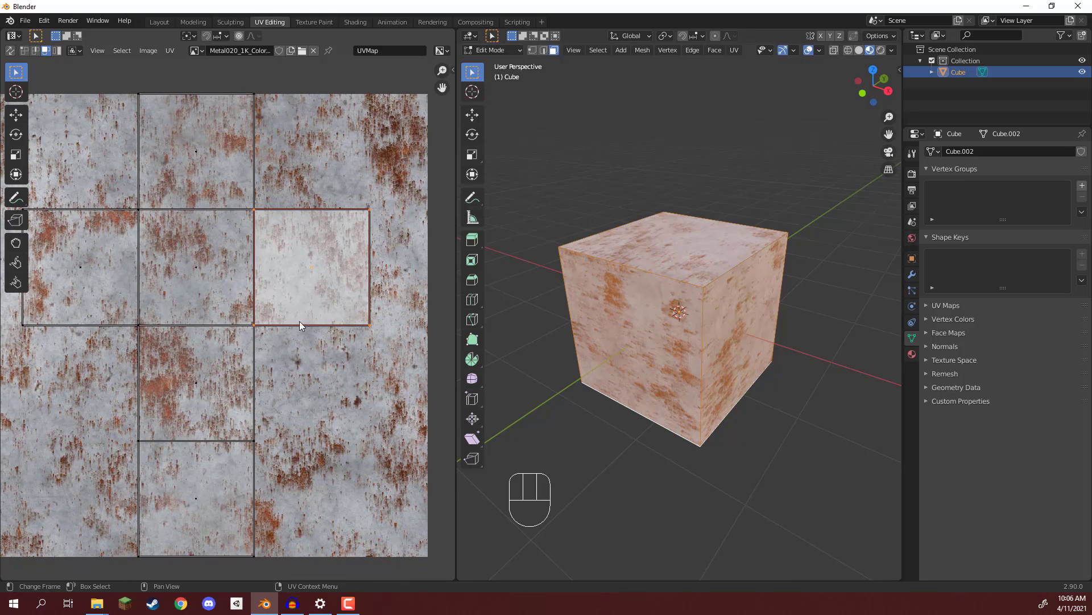
pyautogui.scroll(-2, 284, 286)
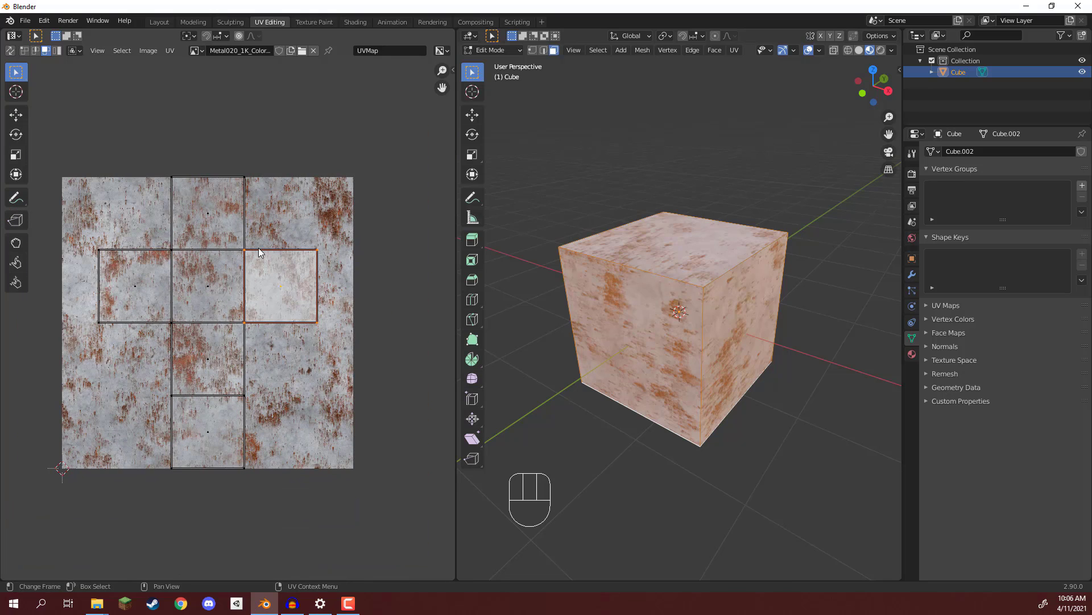
pyautogui.click(286, 425)
pyautogui.scroll(1, 267, 289)
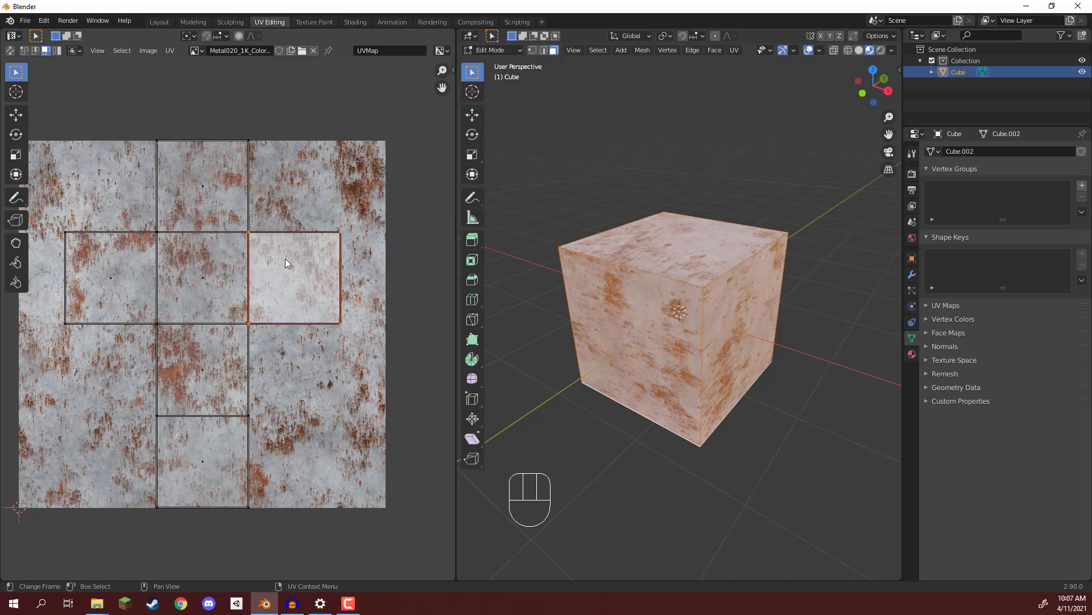
pyautogui.press('g')
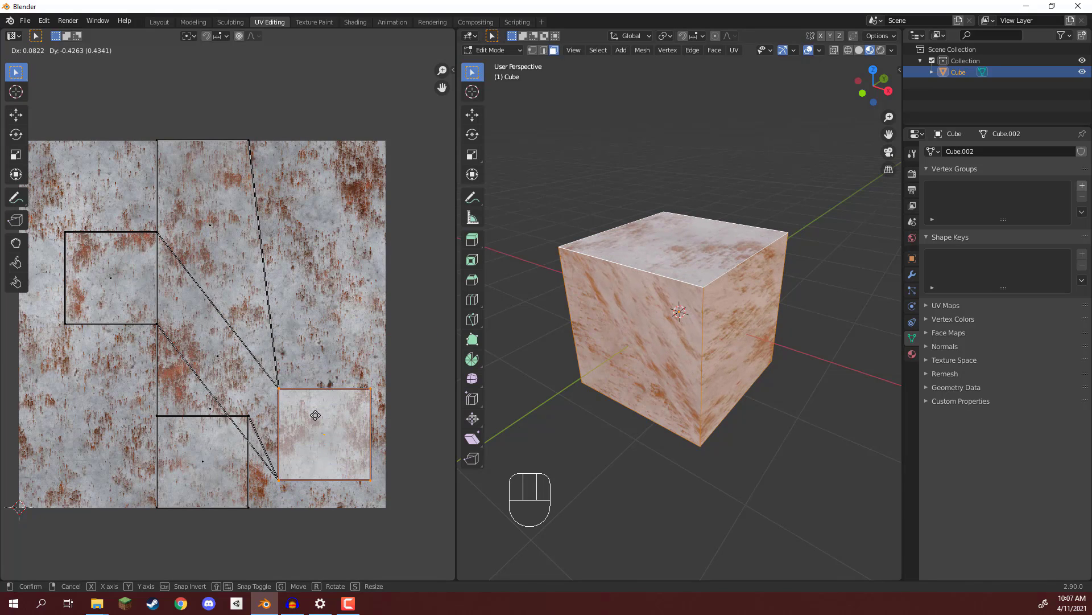
pyautogui.click(315, 415)
pyautogui.hotkey('ctrl', 'z')
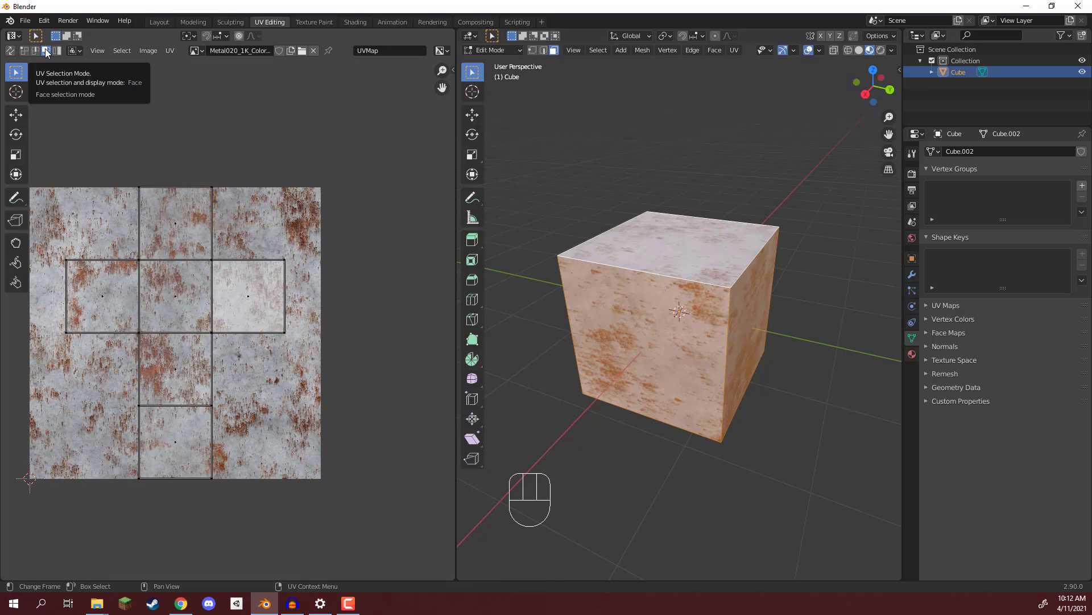
# Change the UV editor's Sticky Selection Mode from its default to Disabled.
pyautogui.click(75, 51)
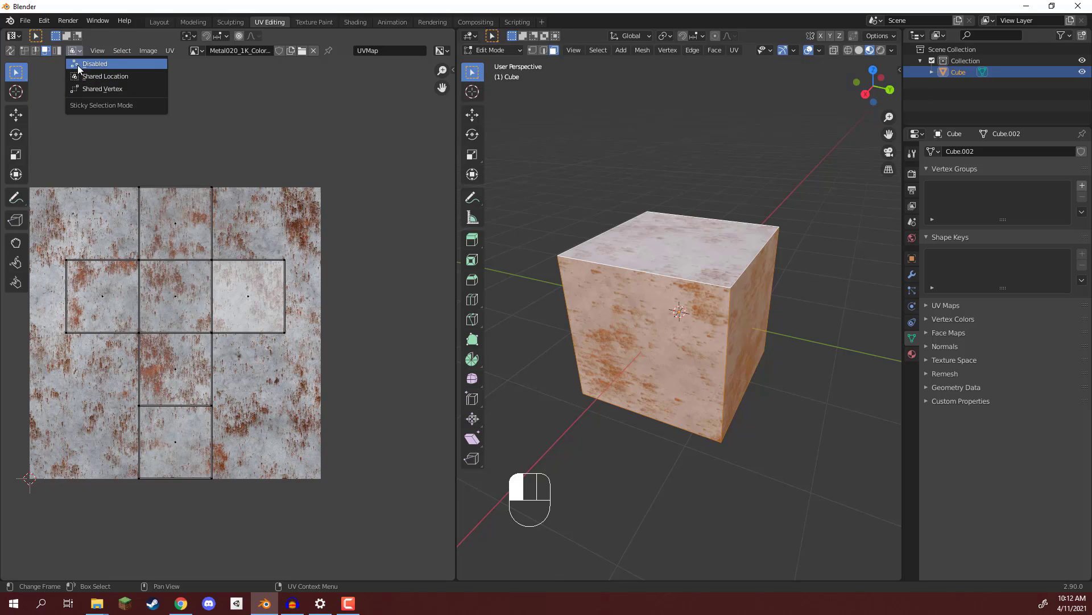
pyautogui.click(81, 65)
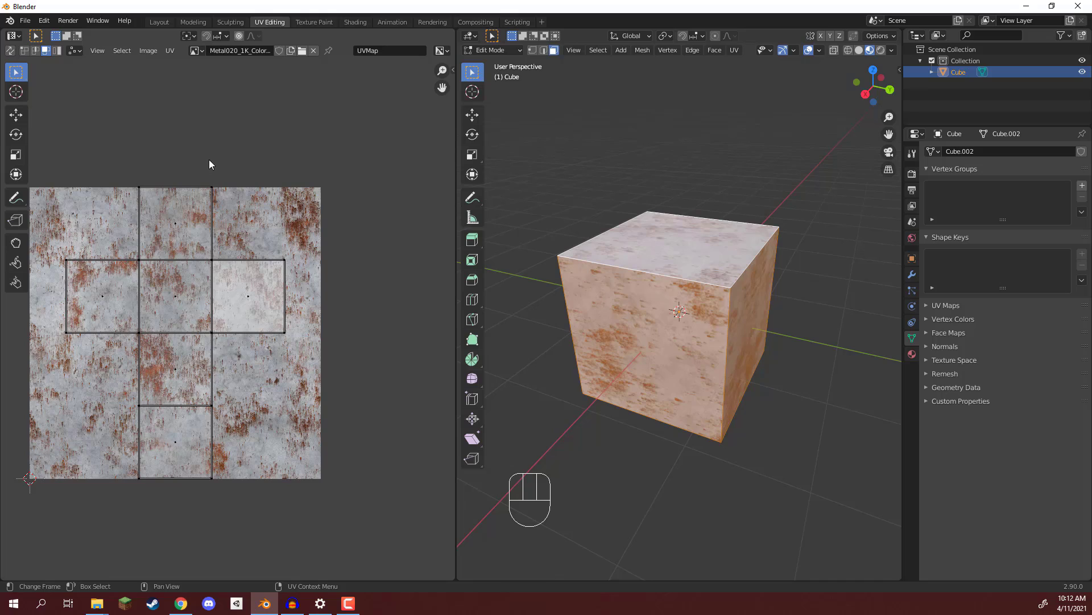
# Move the right UV face to the lower right and the left UV face to the lower left.
pyautogui.click(251, 295)
pyautogui.click(176, 223)
pyautogui.click(251, 310)
pyautogui.press('g')
pyautogui.click(250, 391)
pyautogui.click(101, 289)
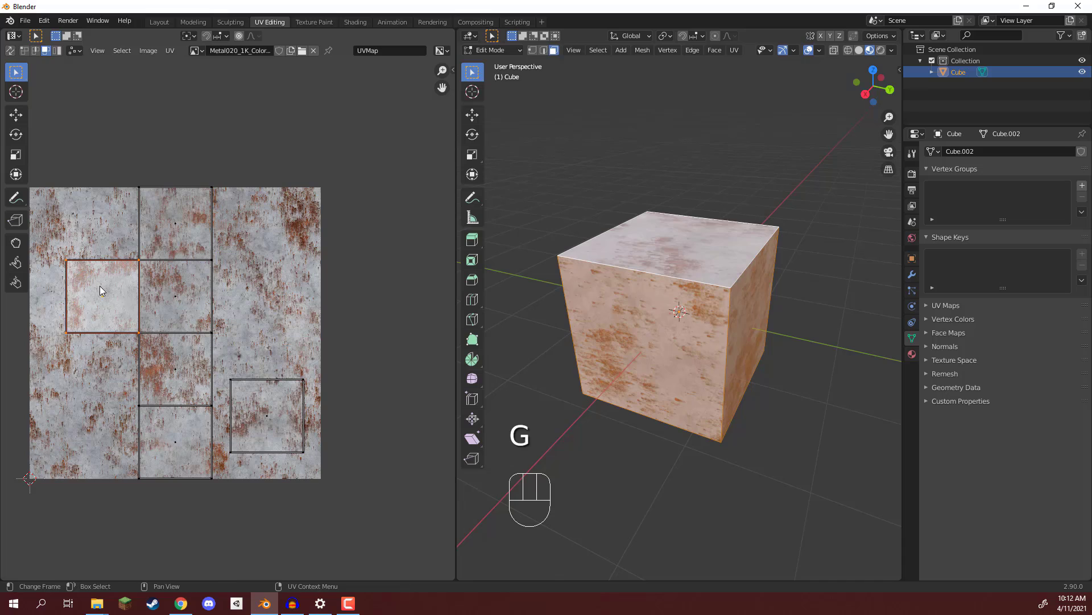
pyautogui.press('g')
pyautogui.click(79, 397)
# Move the centre UV face to the upper left and the top face to the upper right.
pyautogui.click(155, 294)
pyautogui.press('g')
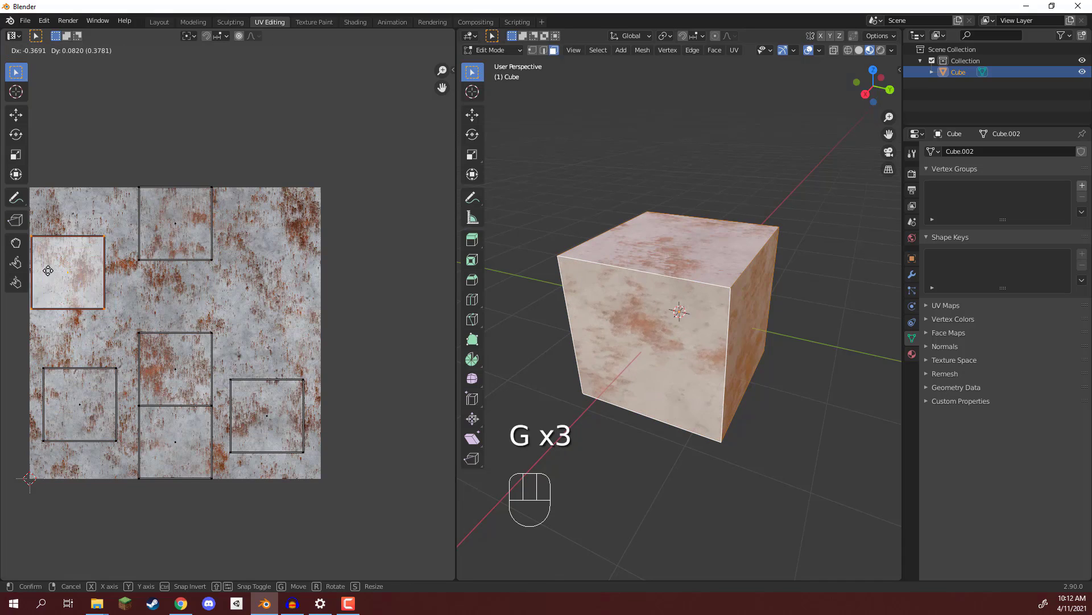
pyautogui.click(57, 265)
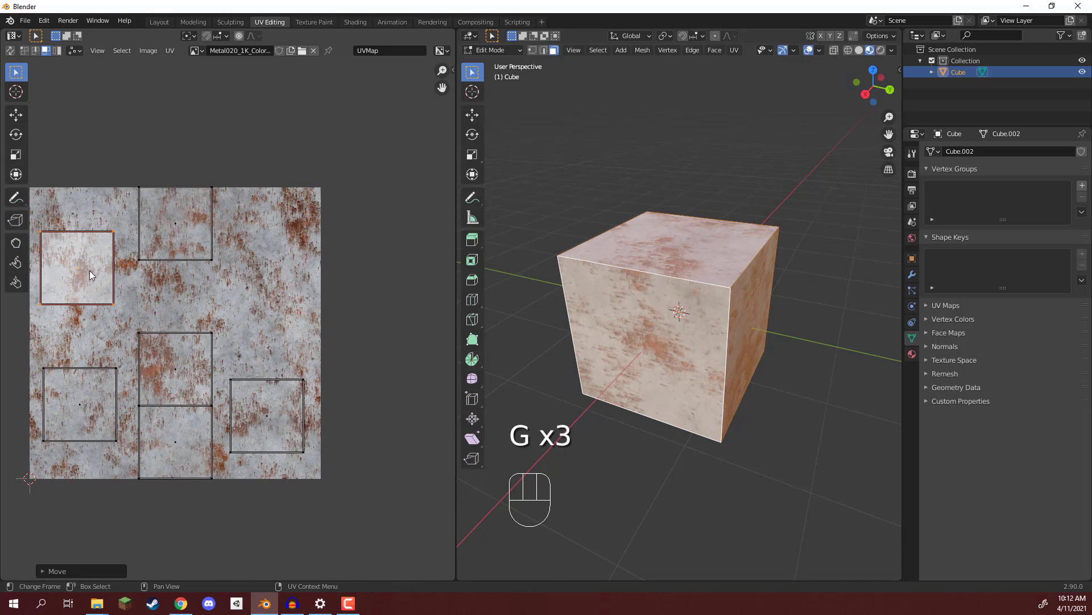
pyautogui.click(173, 226)
pyautogui.press('g')
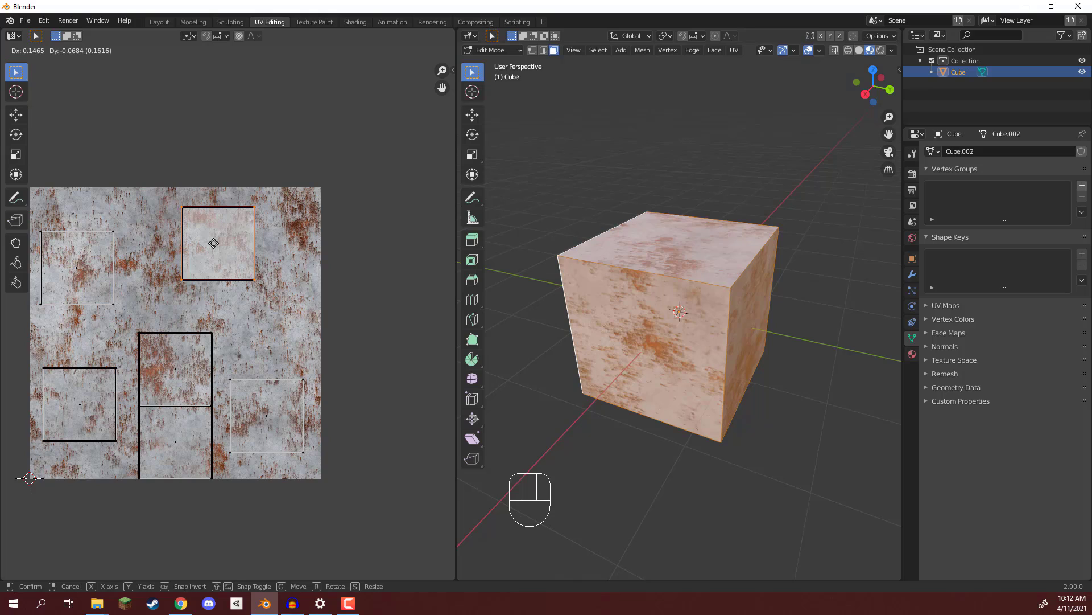
pyautogui.click(239, 236)
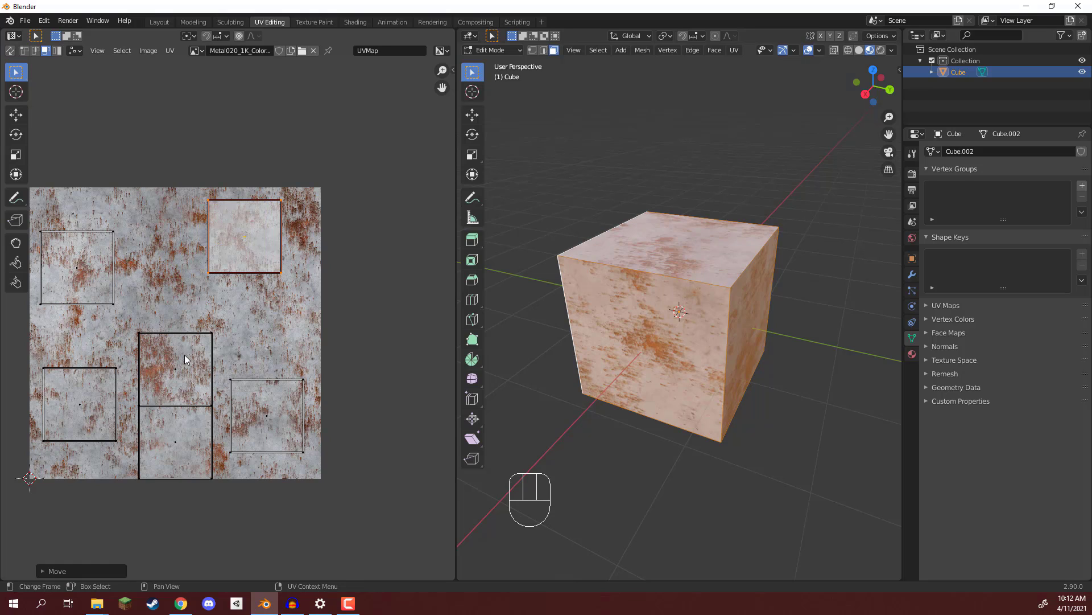
# Move the lower-middle UV face to the texture centre, then rotate and enlarge it.
pyautogui.click(183, 352)
pyautogui.press('g')
pyautogui.click(176, 318)
pyautogui.press('r')
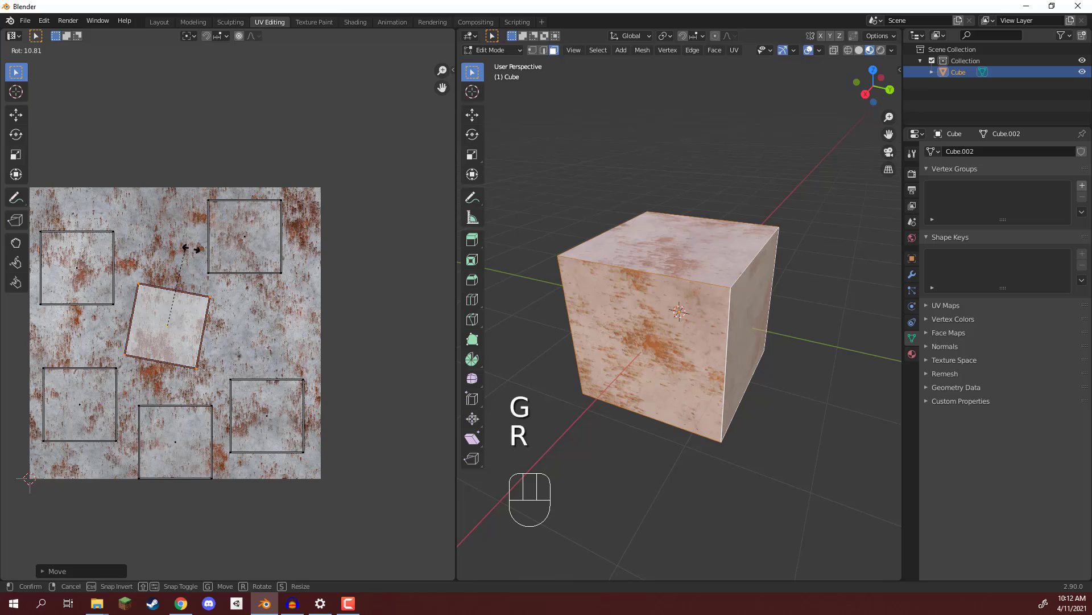
pyautogui.click(244, 302)
pyautogui.press('s')
pyautogui.click(335, 290)
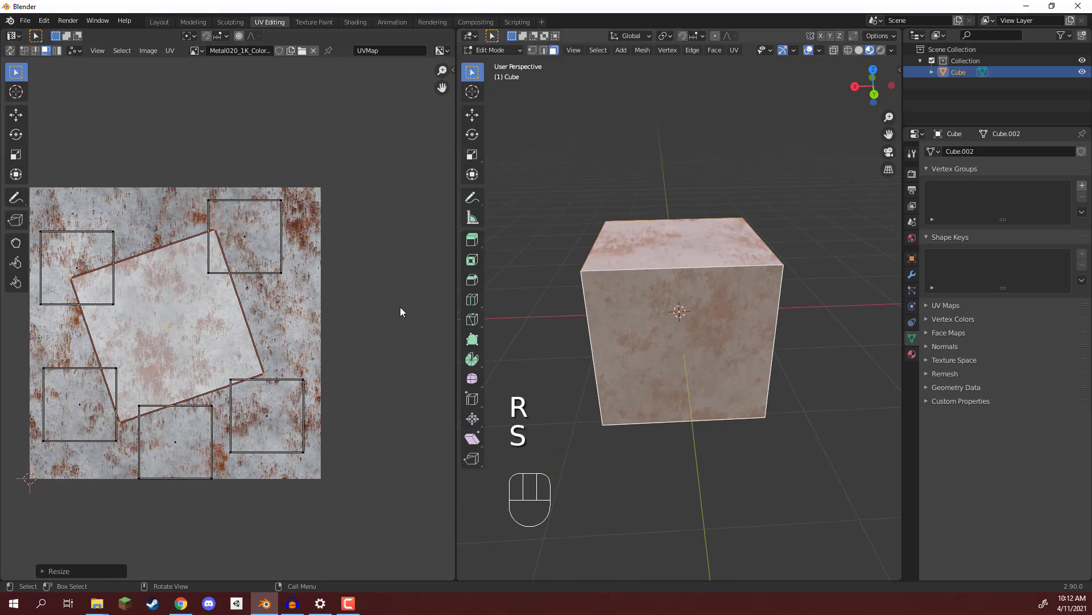
pyautogui.moveTo(633, 262); pyautogui.dragTo(586, 322, button='middle')
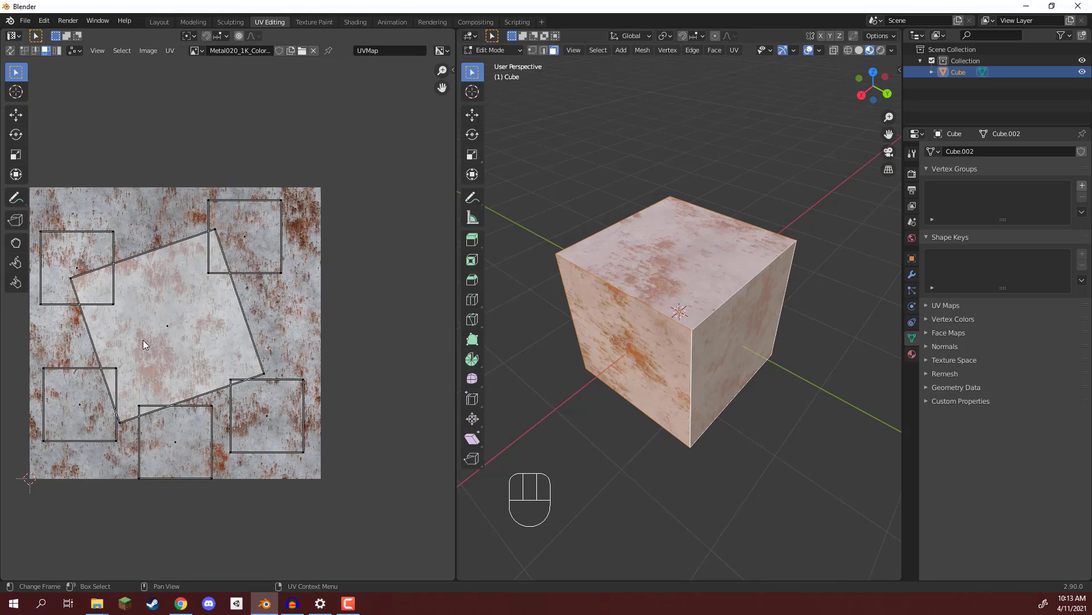
pyautogui.moveTo(130, 226)
pyautogui.mouseDown(button='middle')
pyautogui.moveTo(174, 223)
pyautogui.moveTo(150, 224)
pyautogui.mouseUp(button='middle')
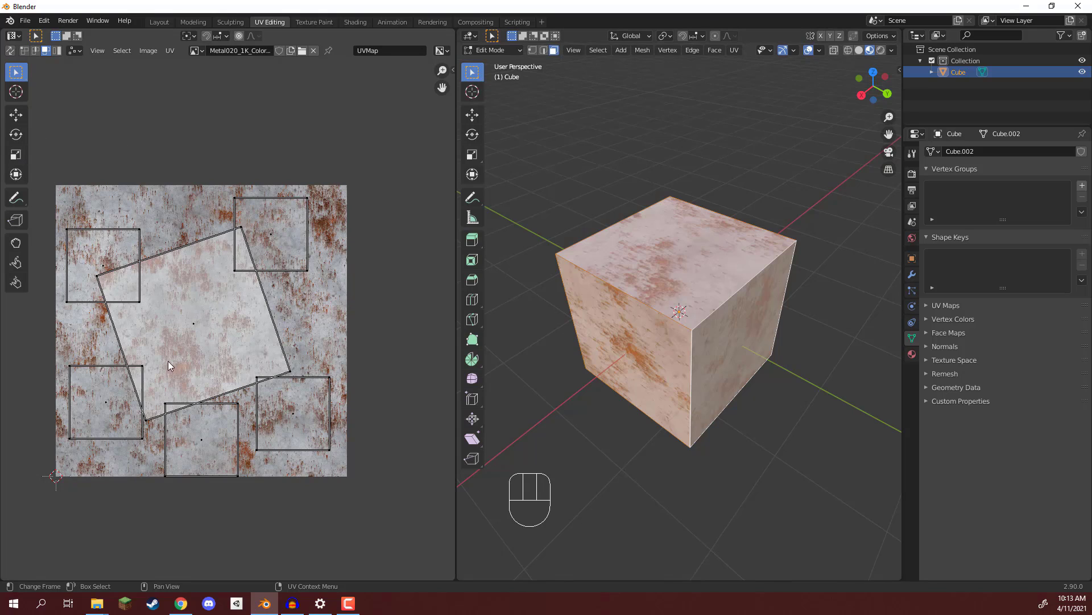
pyautogui.click(273, 250)
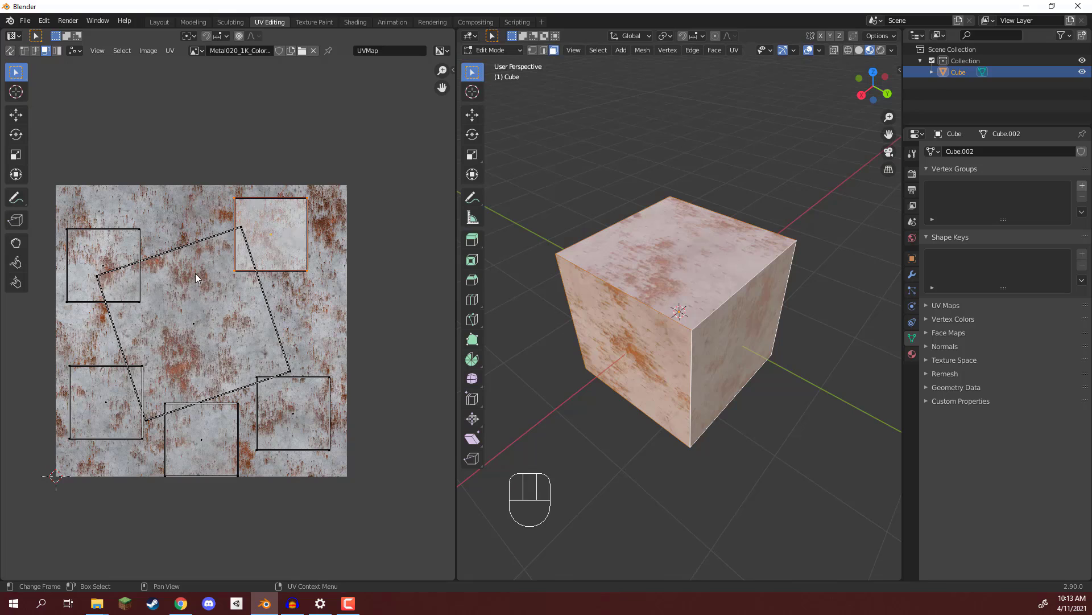
pyautogui.click(114, 274)
pyautogui.click(179, 319)
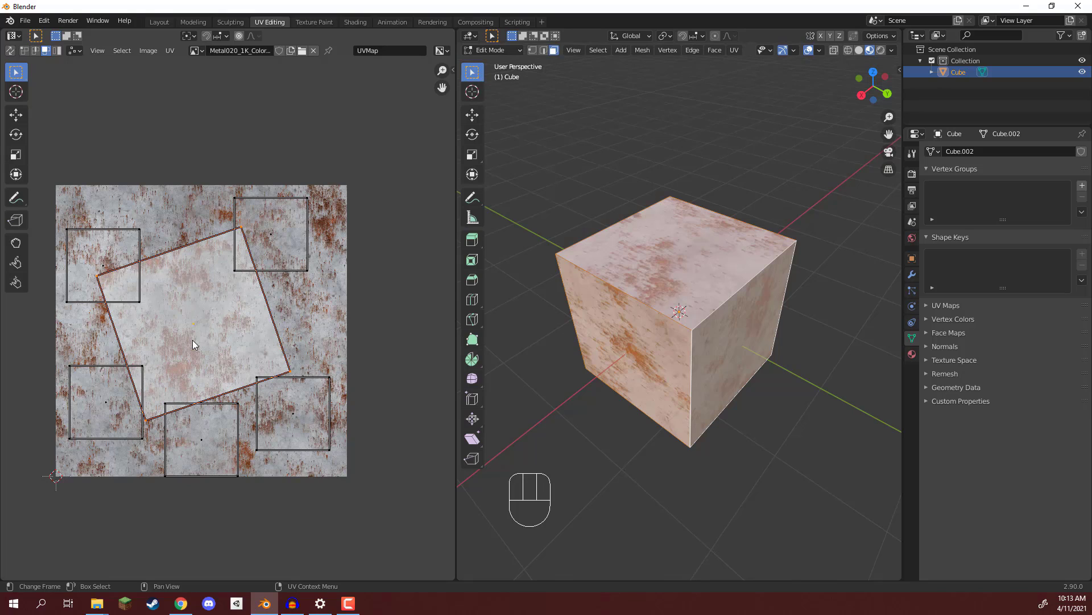
pyautogui.click(317, 327)
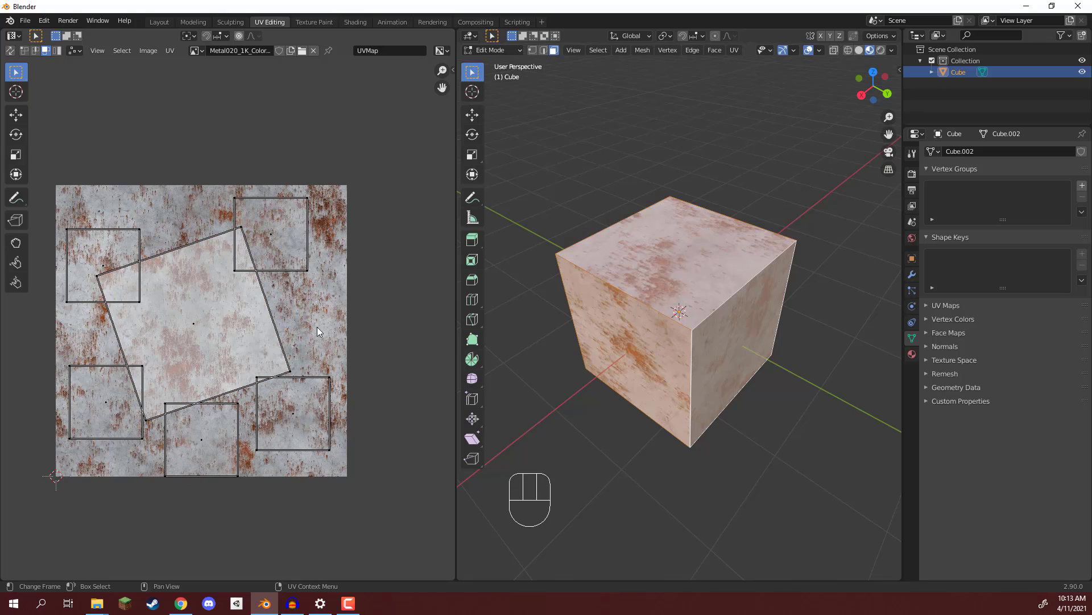